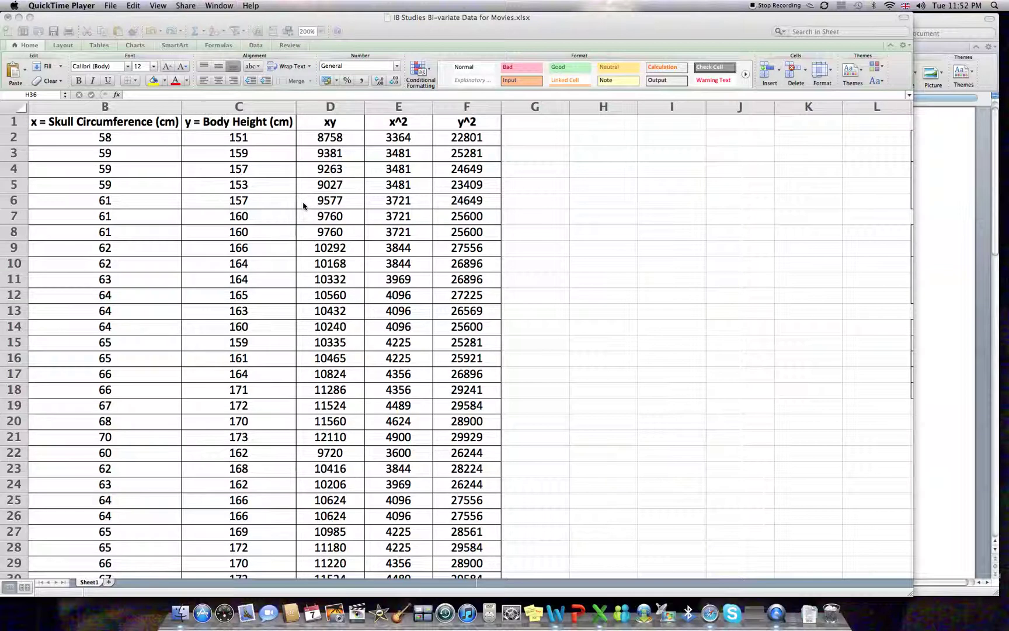
Step: Check the Excel column totals at the bottom of the data, then switch to Word
{"action": "left_click", "coordinate": [553, 259]}
{"action": "left_click", "coordinate": [552, 259]}
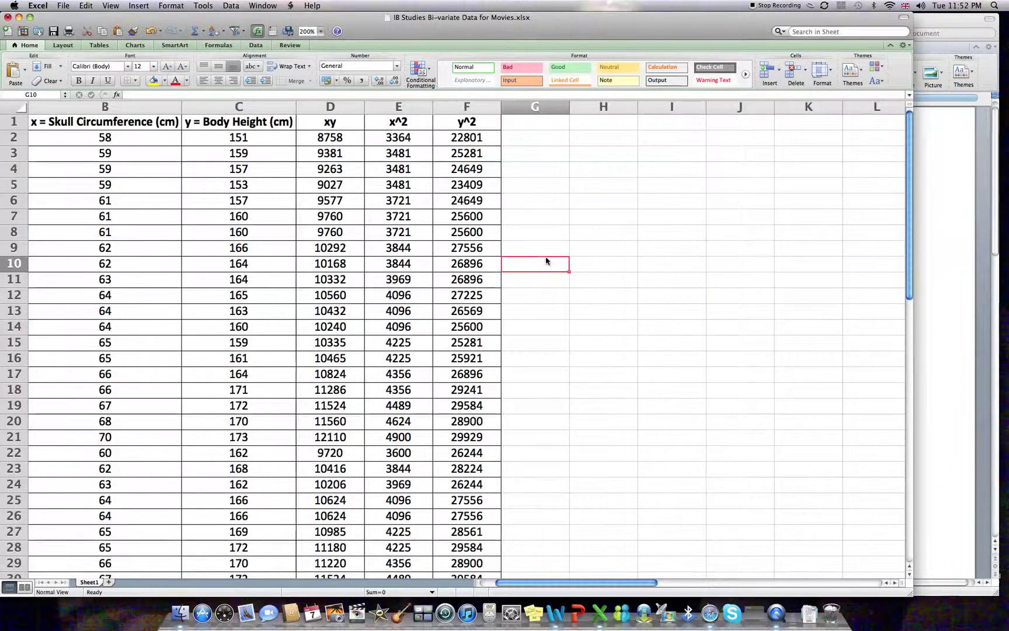
{"action": "scroll", "coordinate": [549, 260], "scroll_direction": "down", "scroll_amount": 6}
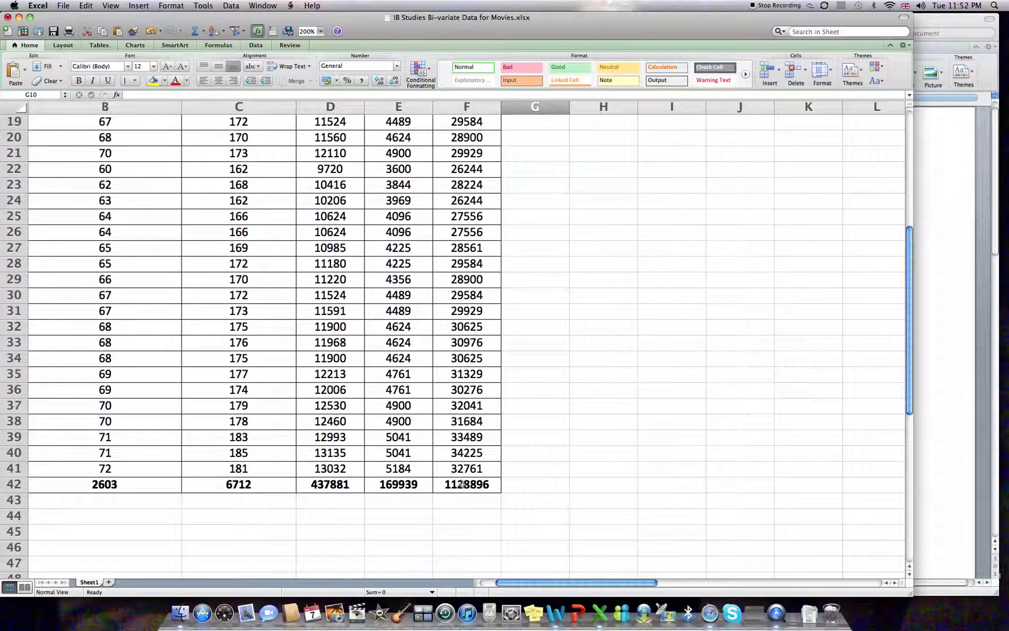
{"action": "scroll", "coordinate": [664, 348], "scroll_direction": "up", "scroll_amount": 6}
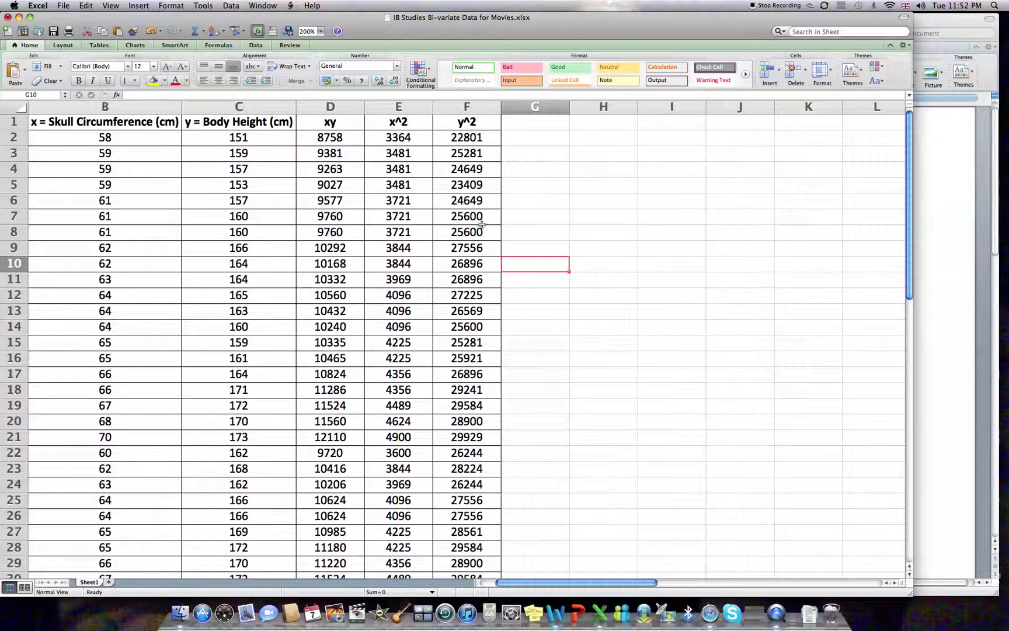
{"action": "key", "text": "super+Tab"}
{"action": "key", "text": "super+Tab"}
{"action": "key", "text": "super+Tab"}
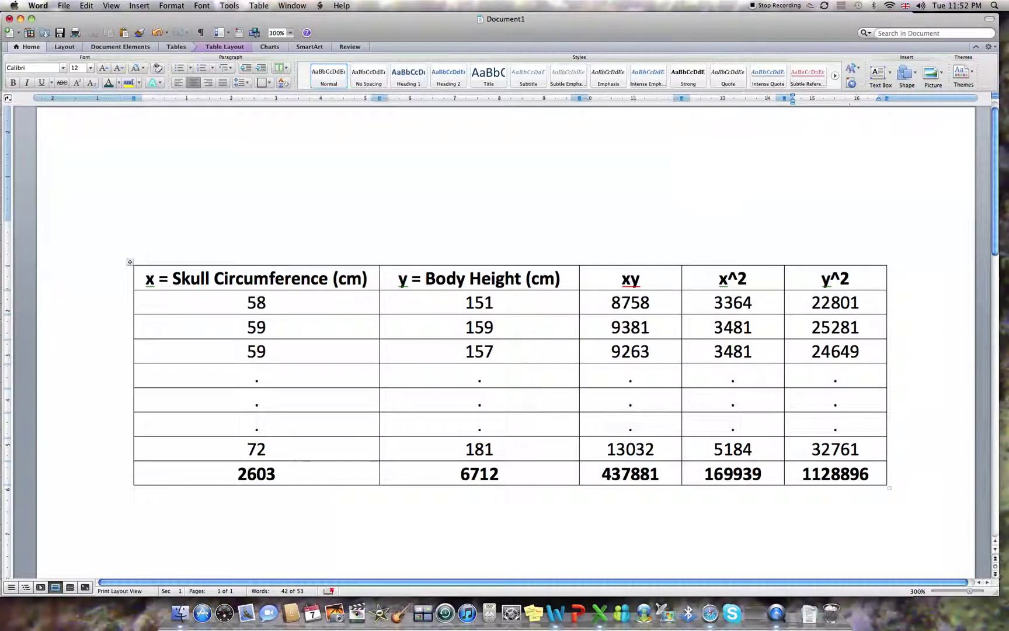
Step: Insert a new equation below the summary table
{"action": "left_click", "coordinate": [178, 497]}
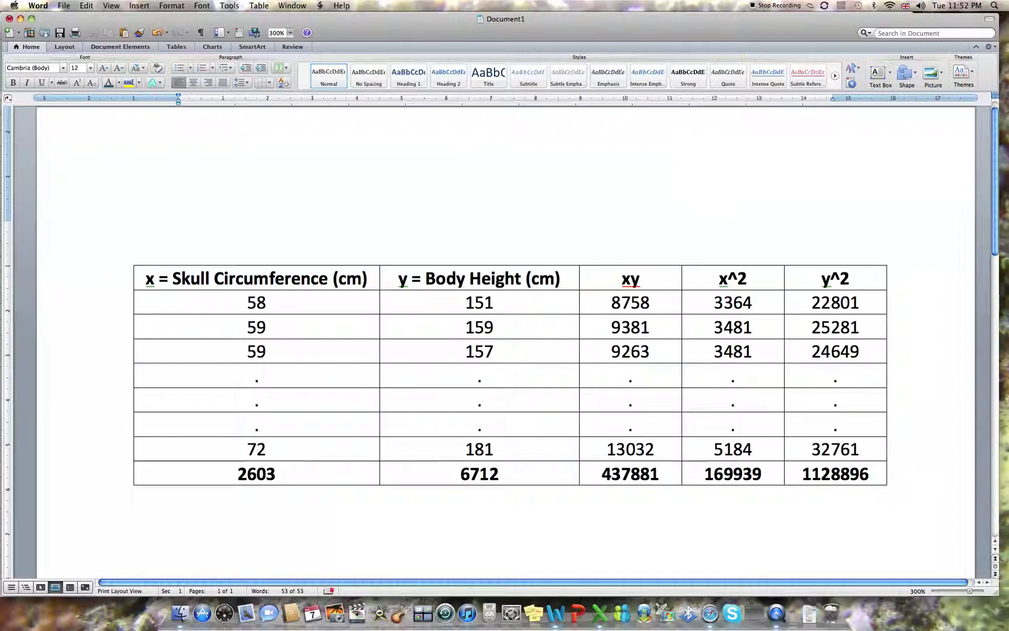
{"action": "left_click", "coordinate": [138, 5]}
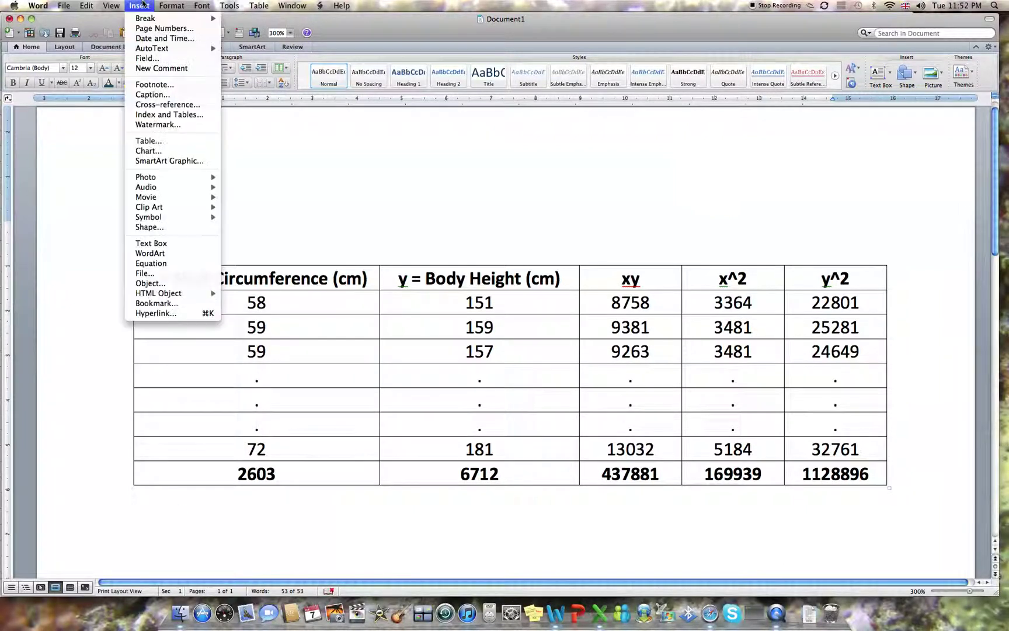
{"action": "left_click", "coordinate": [181, 265]}
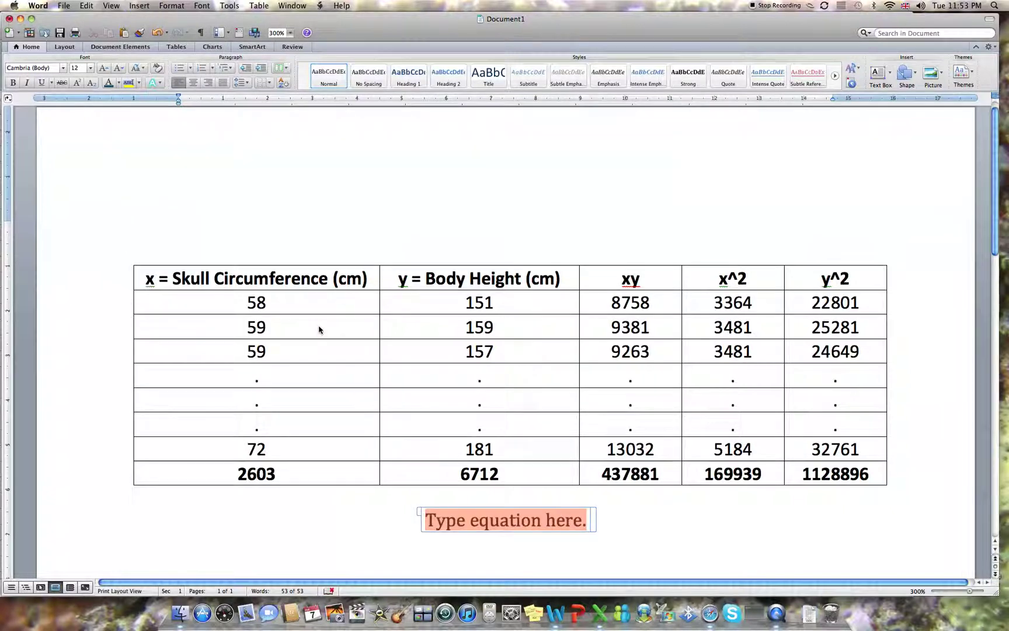
Step: Enter y − ȳ = in the equation, with a bar accent over the second y
{"action": "type", "text": "y-"}
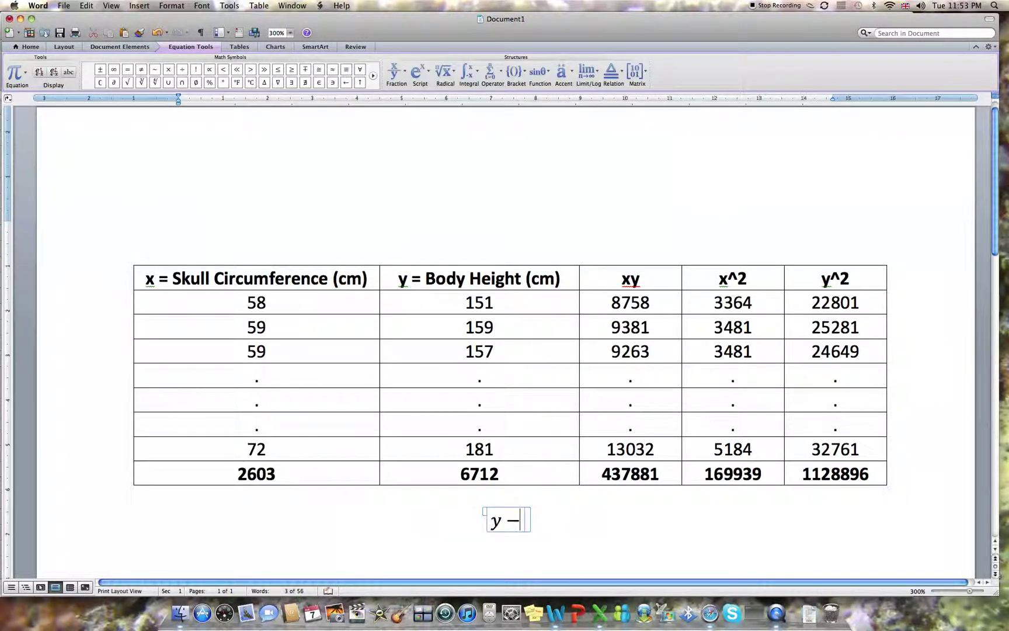
{"action": "type", "text": "y"}
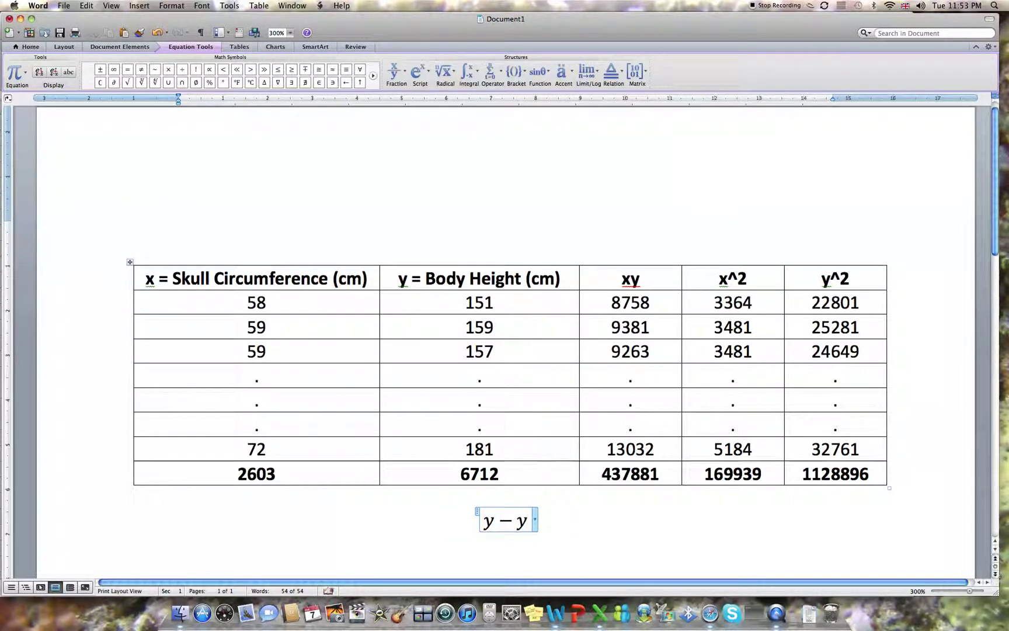
{"action": "key", "text": "shift+Left"}
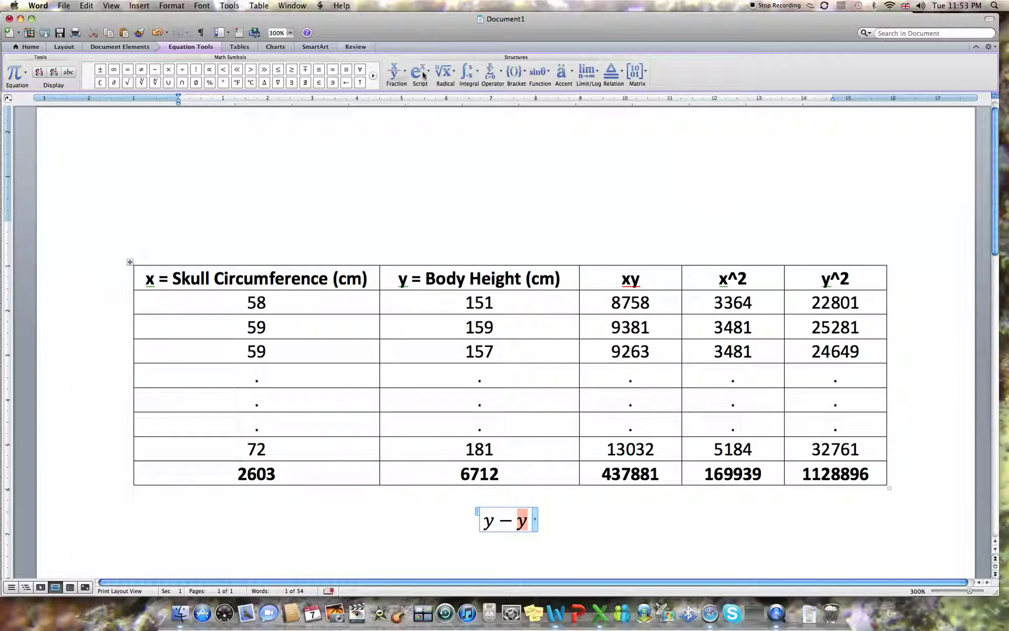
{"action": "left_click", "coordinate": [561, 73]}
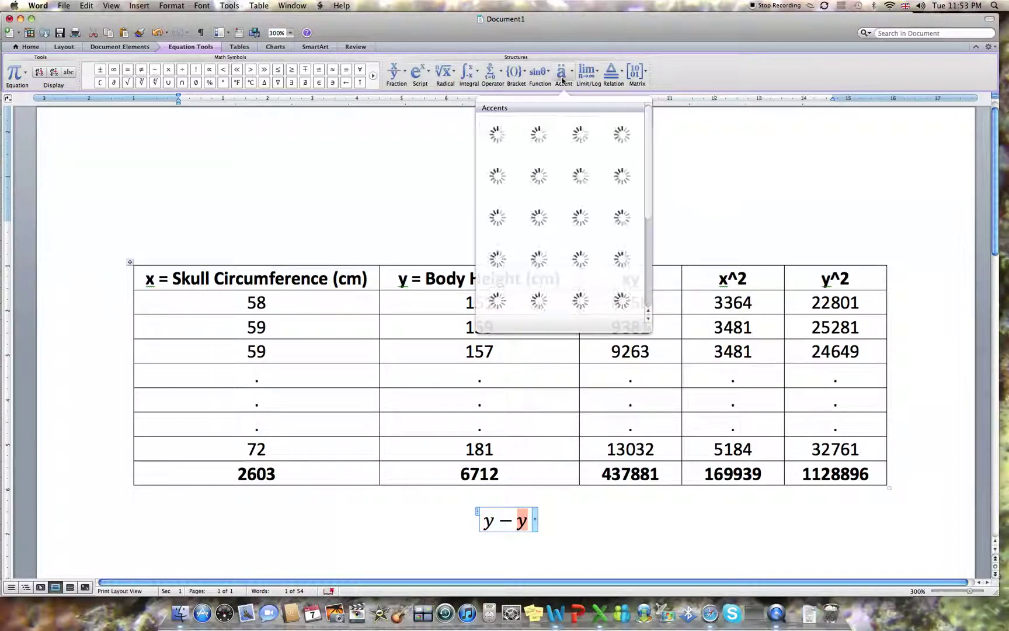
{"action": "left_click", "coordinate": [552, 213]}
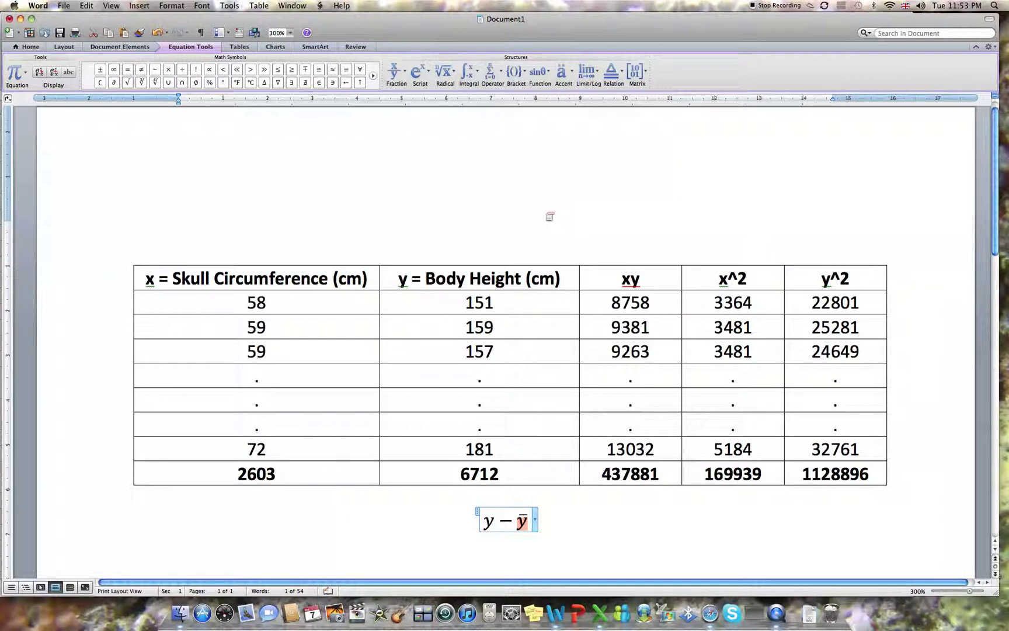
{"action": "key", "text": "Right"}
{"action": "type", "text": "="}
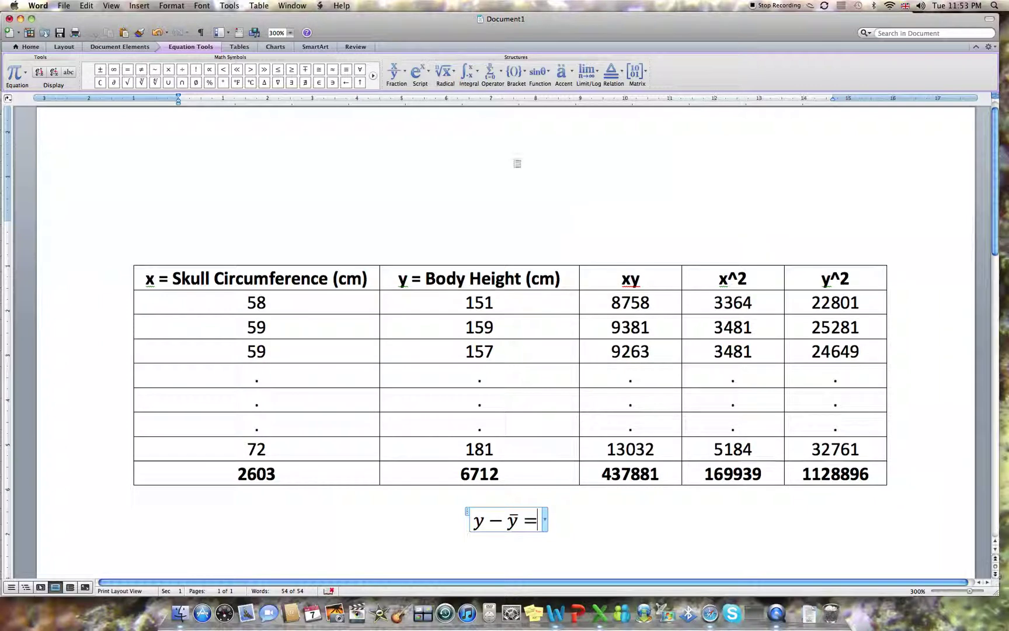
{"action": "left_click", "coordinate": [402, 72]}
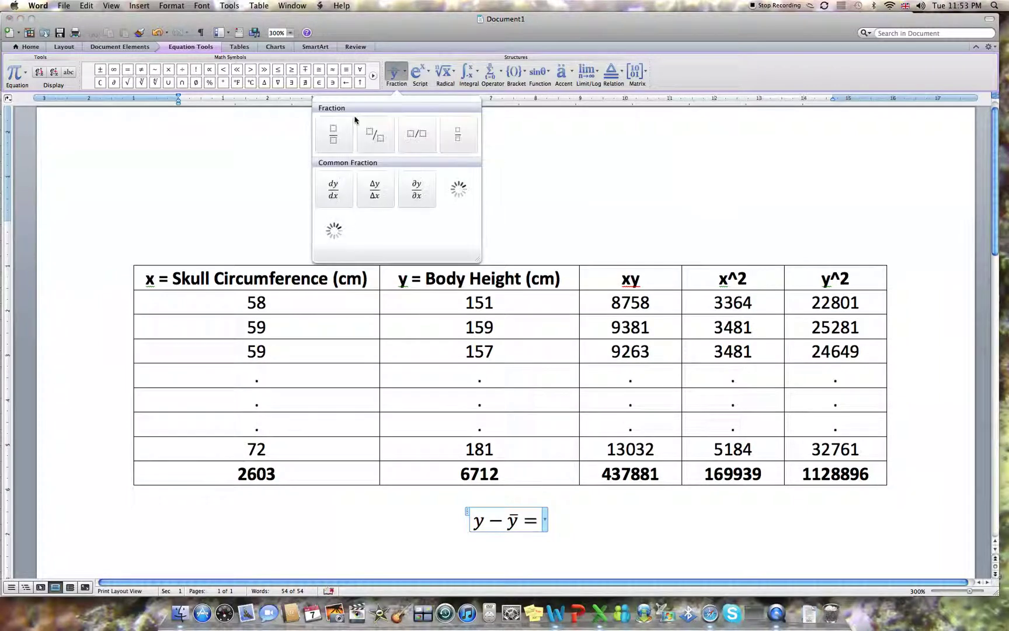
Step: Add a stacked fraction after the equals sign with s_xy as its numerator
{"action": "left_click", "coordinate": [340, 140]}
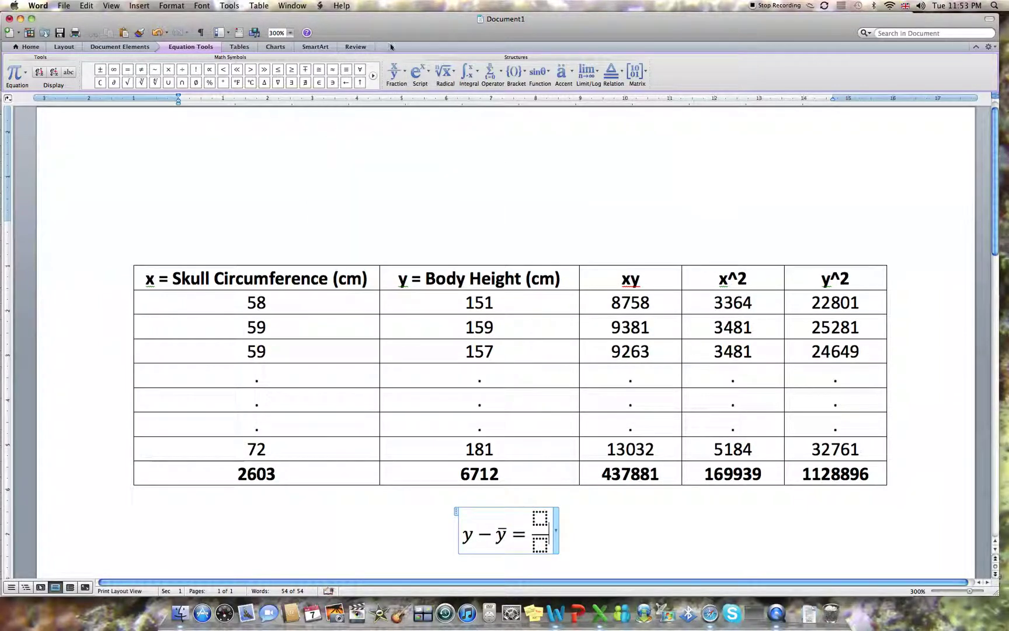
{"action": "left_click", "coordinate": [423, 77]}
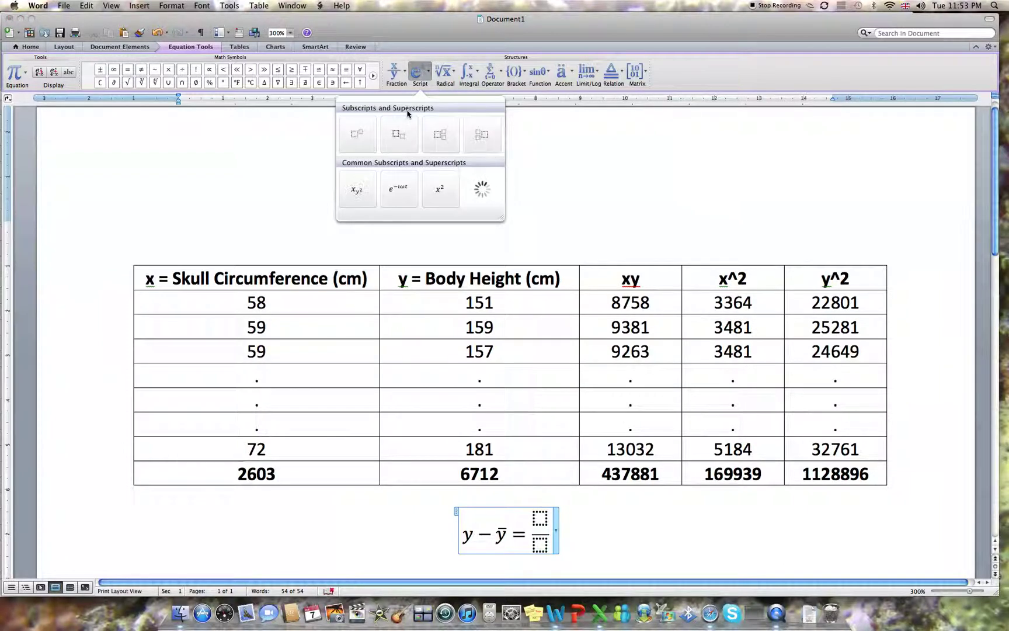
{"action": "left_click", "coordinate": [409, 140]}
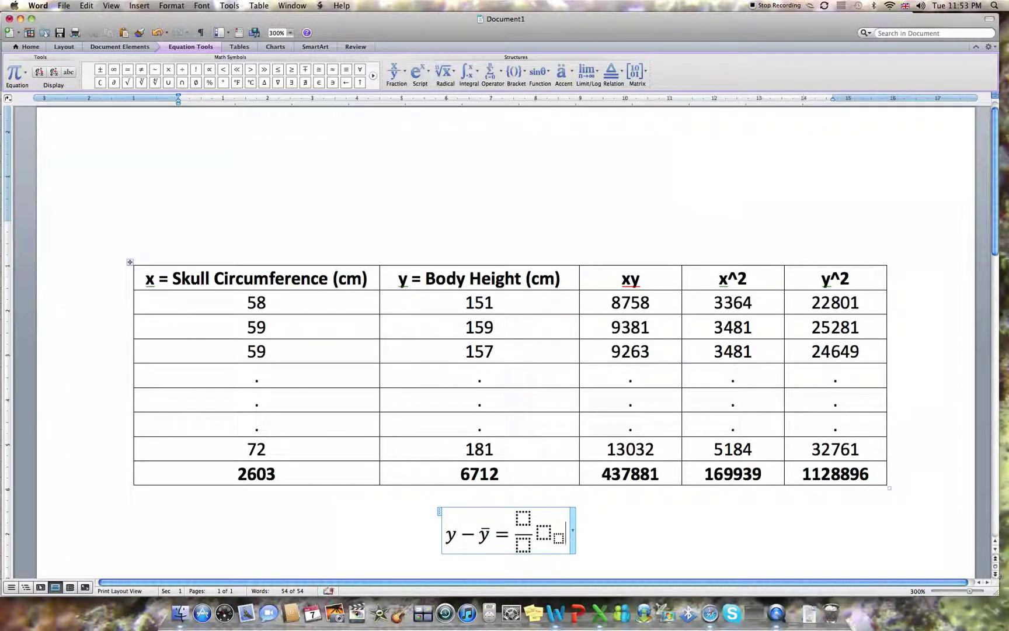
{"action": "key", "text": "BackSpace"}
{"action": "key", "text": "BackSpace"}
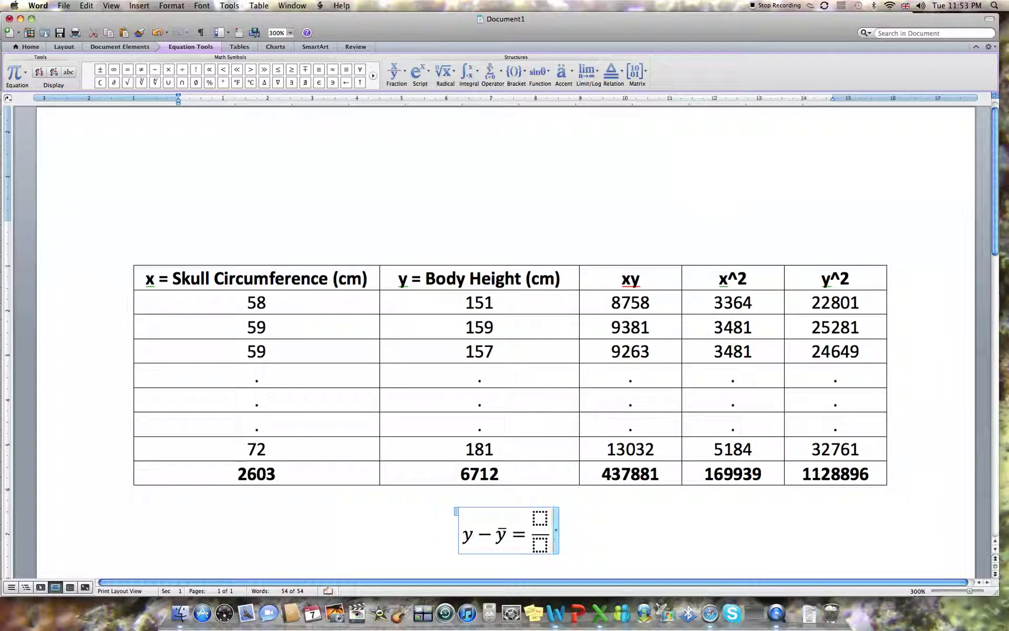
{"action": "left_click", "coordinate": [544, 520]}
{"action": "left_click", "coordinate": [414, 74]}
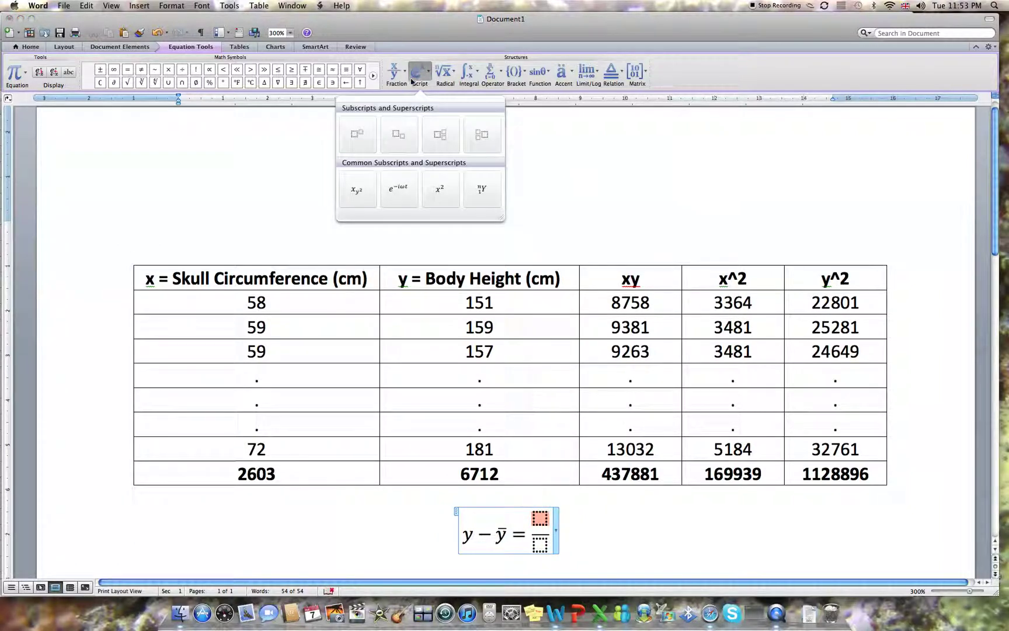
{"action": "left_click", "coordinate": [397, 139]}
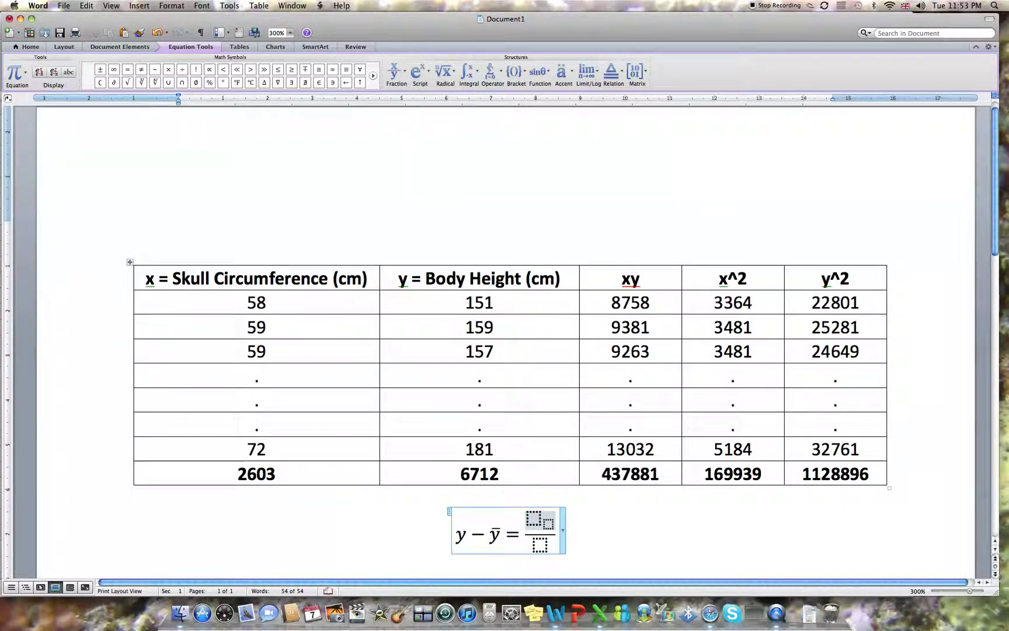
{"action": "type", "text": "s"}
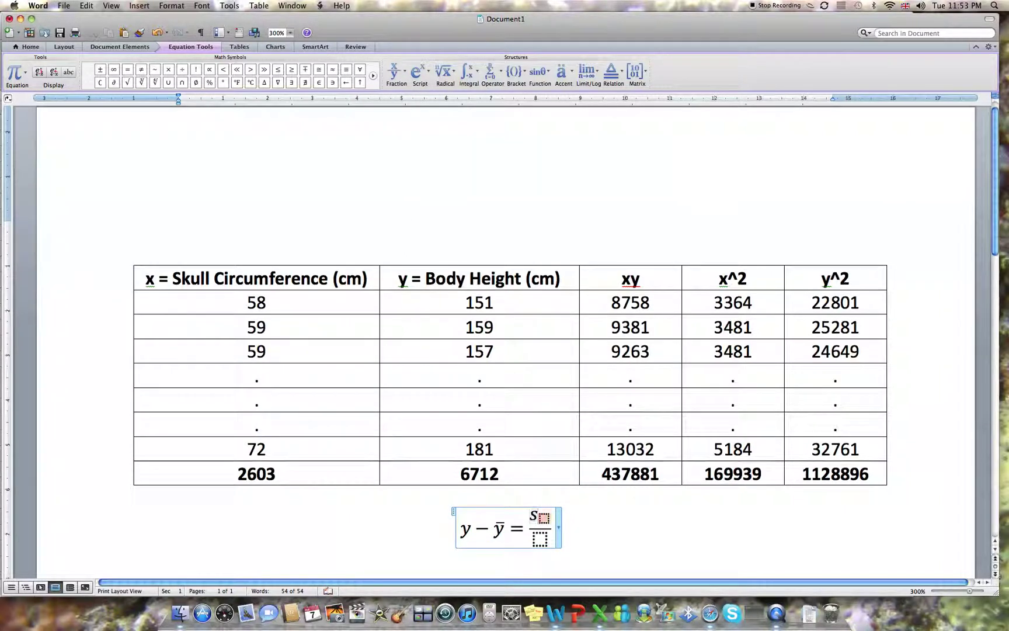
{"action": "type", "text": "xy"}
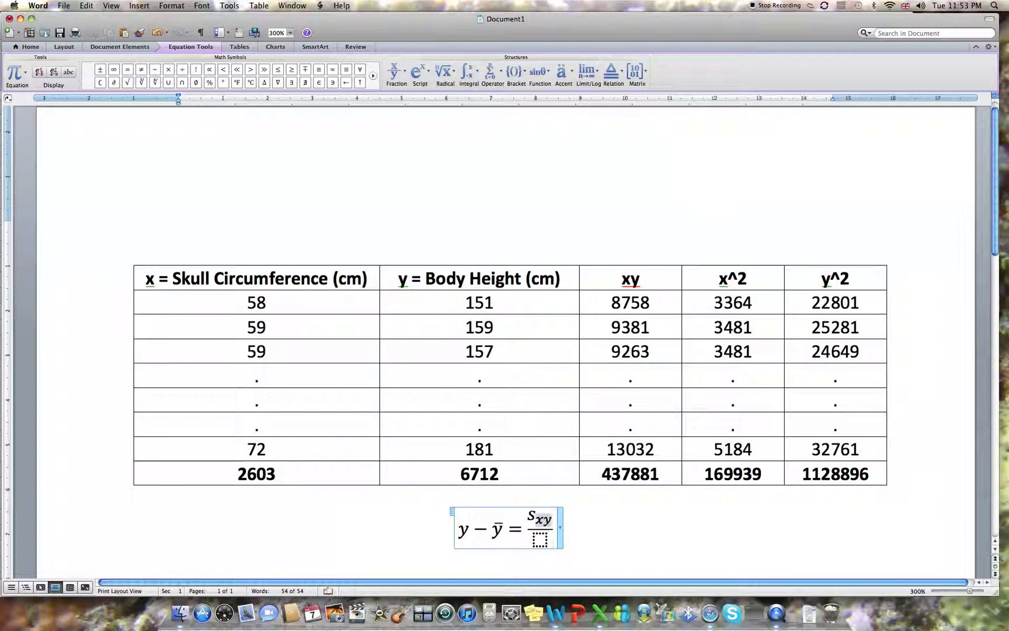
Step: Enter s_x as the fraction's denominator
{"action": "key", "text": "Down"}
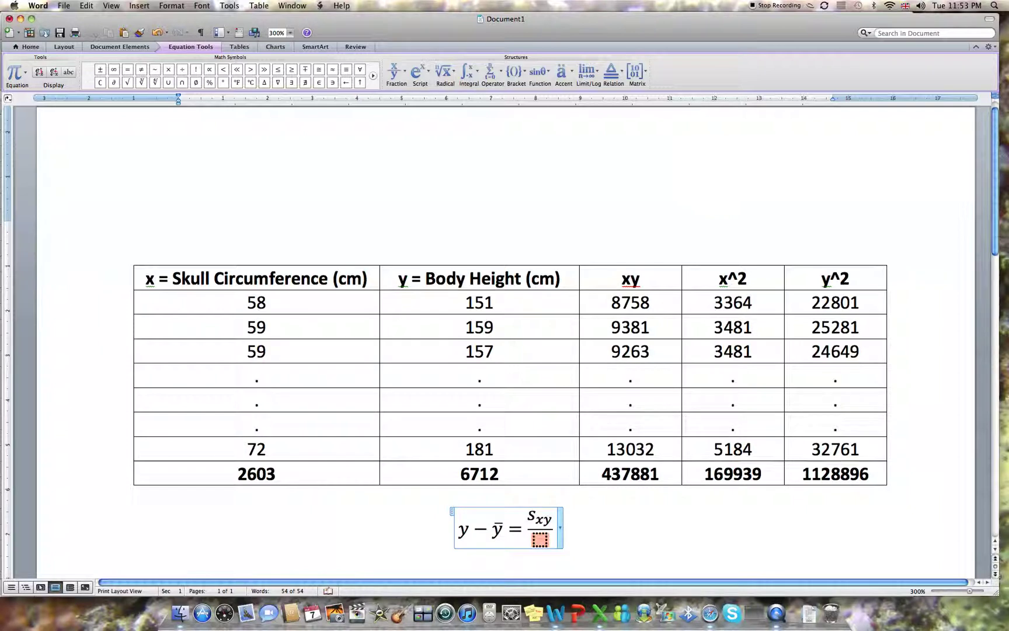
{"action": "left_click", "coordinate": [415, 73]}
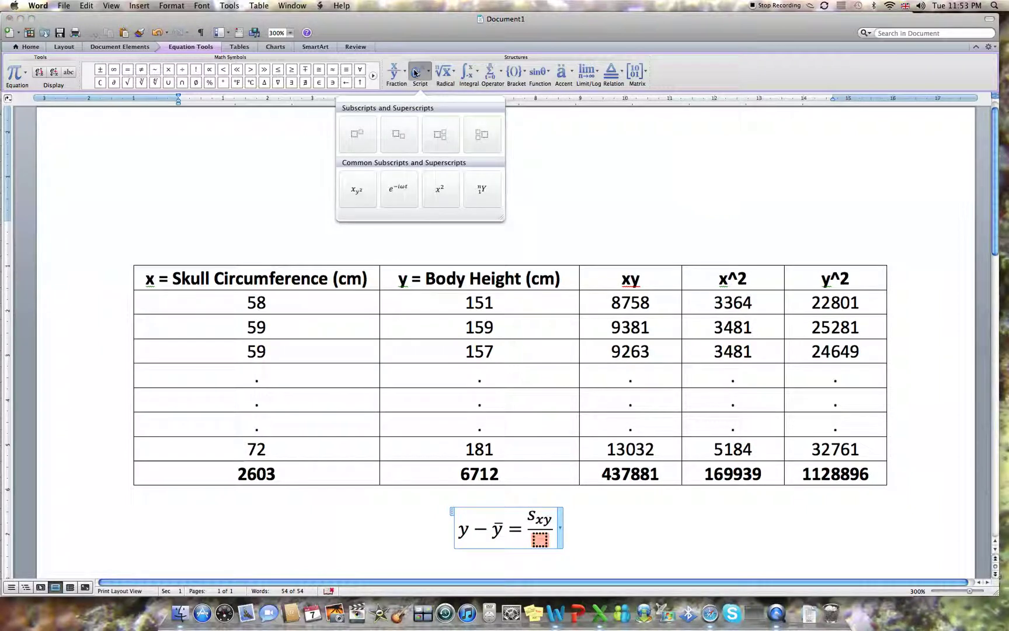
{"action": "left_click", "coordinate": [399, 134]}
{"action": "type", "text": "s"}
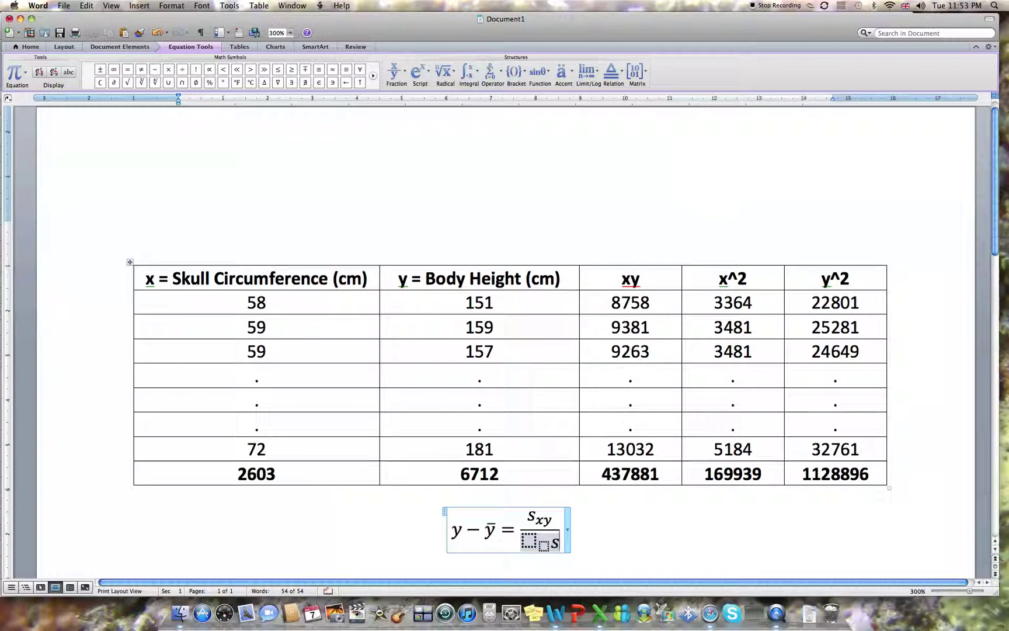
{"action": "key", "text": "BackSpace"}
{"action": "key", "text": "Left"}
{"action": "key", "text": "Left"}
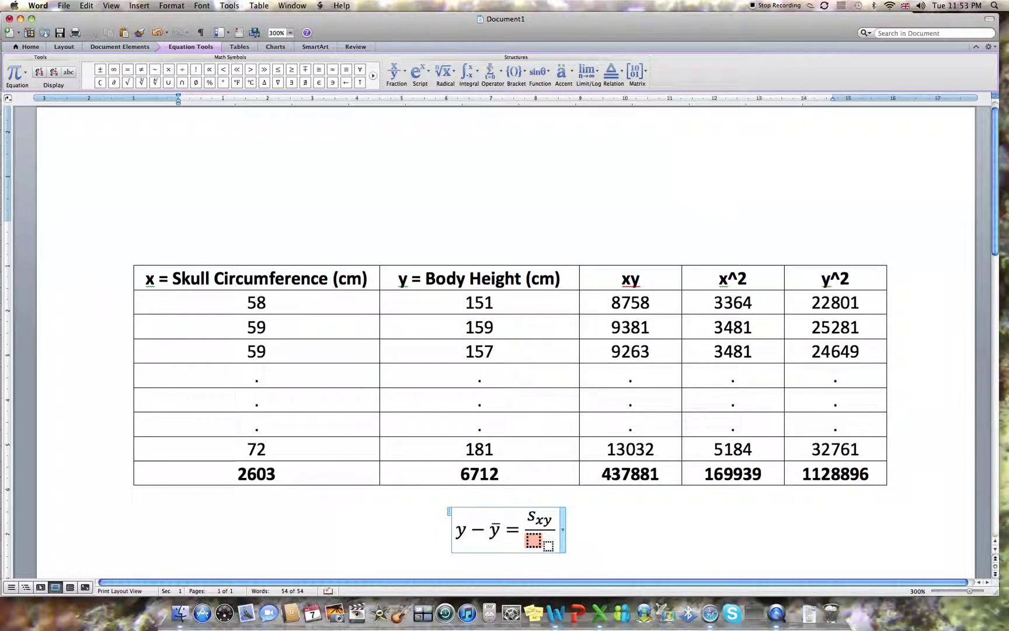
{"action": "type", "text": "s"}
{"action": "key", "text": "Right"}
{"action": "type", "text": "x"}
Step: Square the denominator so it reads s_x²
{"action": "key", "text": "shift+Left"}
{"action": "key", "text": "shift+Left"}
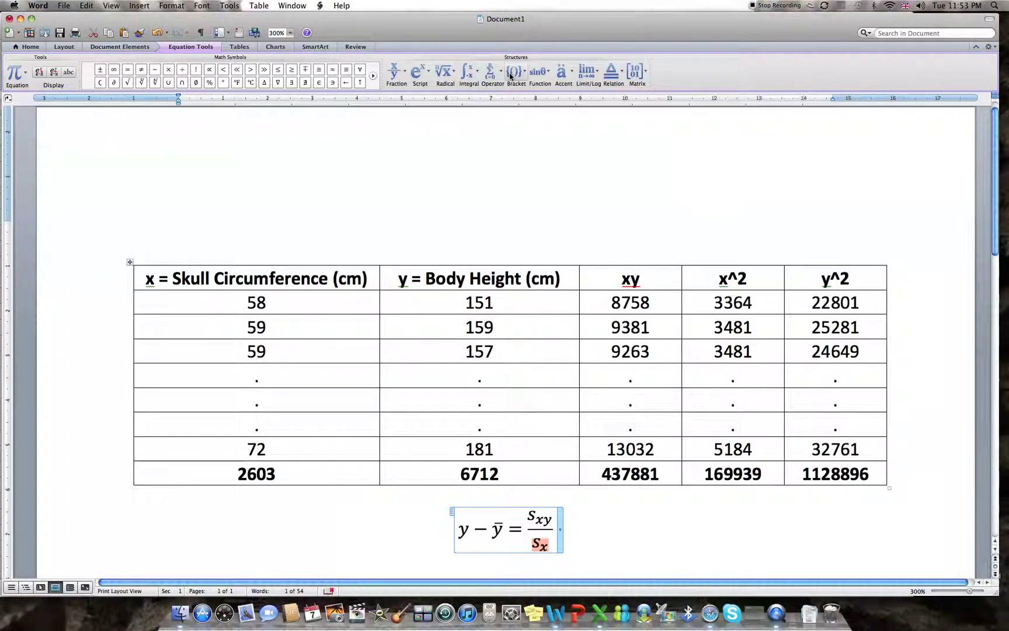
{"action": "left_click", "coordinate": [419, 80]}
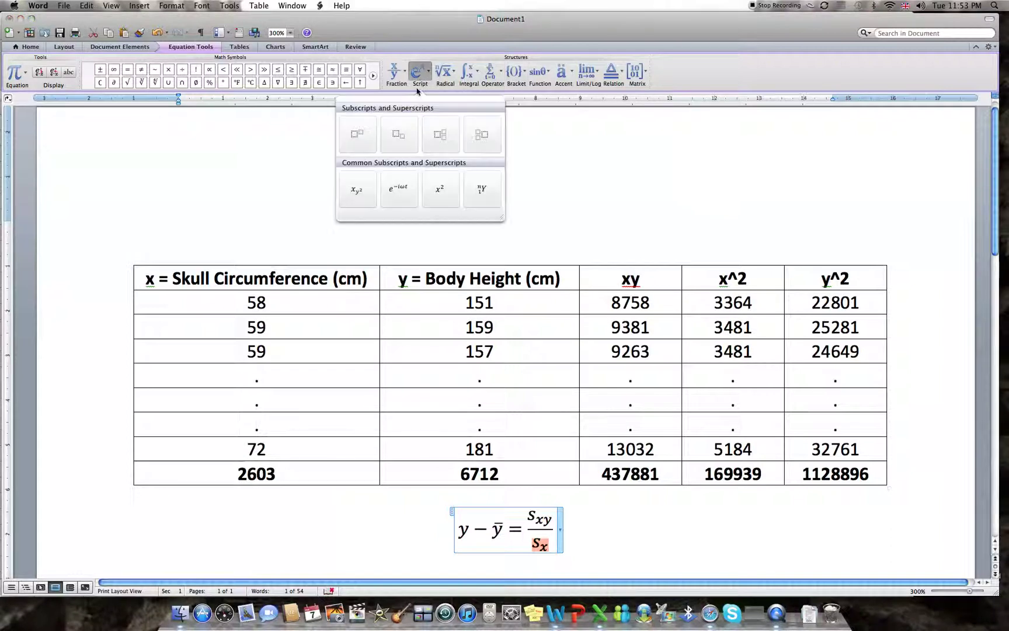
{"action": "left_click", "coordinate": [356, 135]}
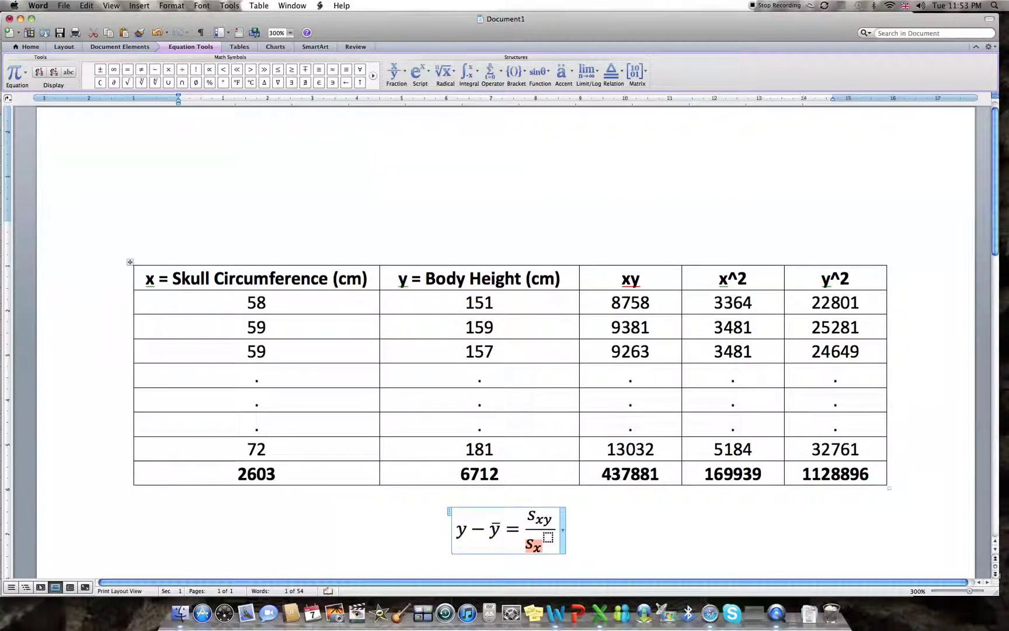
{"action": "key", "text": "Right"}
{"action": "key", "text": "Right"}
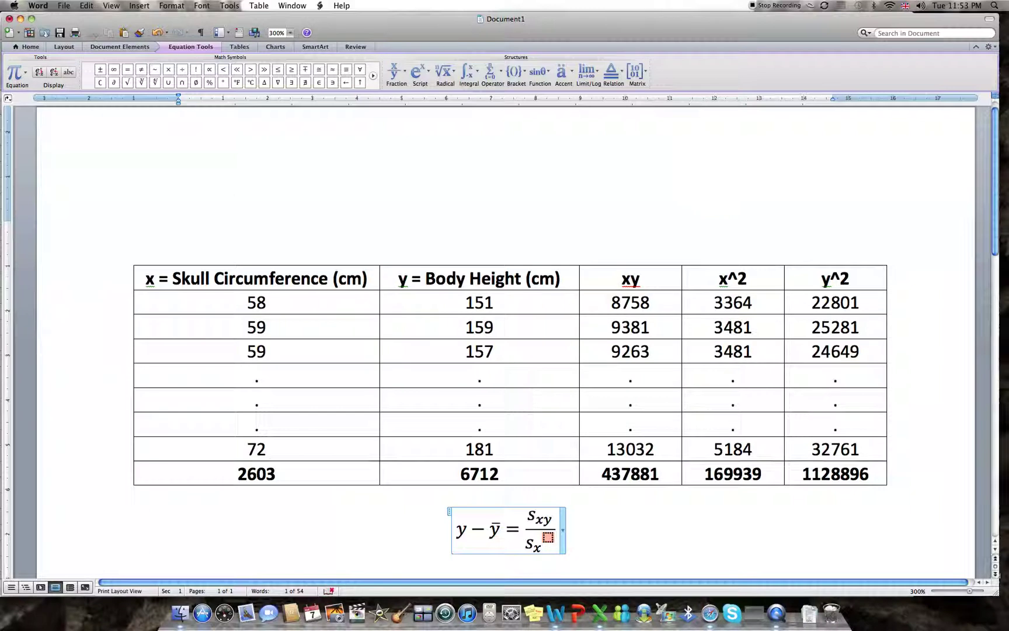
{"action": "type", "text": "2"}
{"action": "key", "text": "Right"}
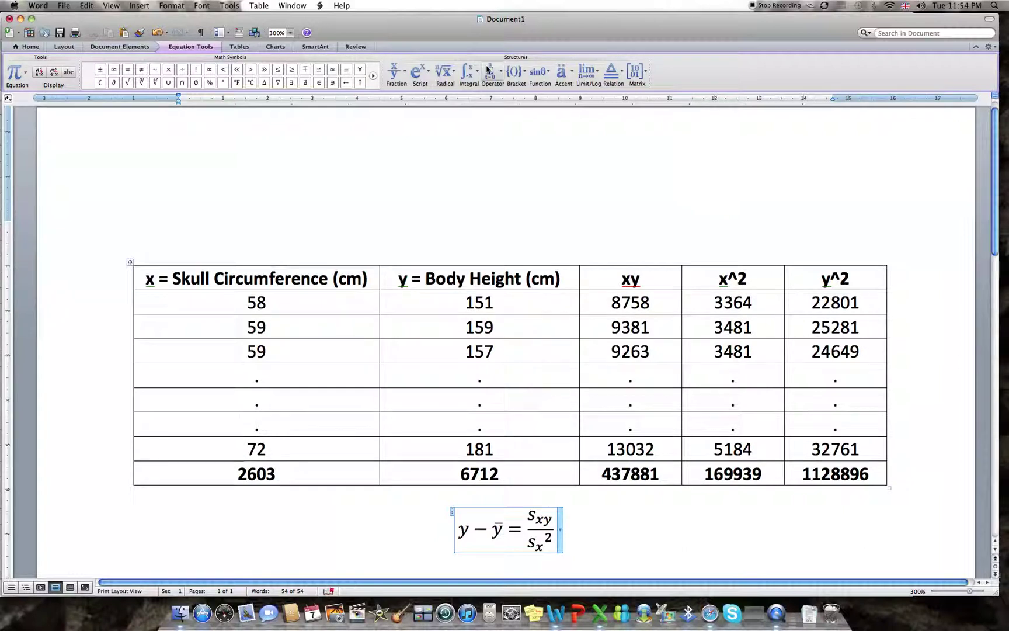
Step: Append (x − x̄) in round parentheses after the fraction, with a bar over the last x
{"action": "left_click", "coordinate": [516, 73]}
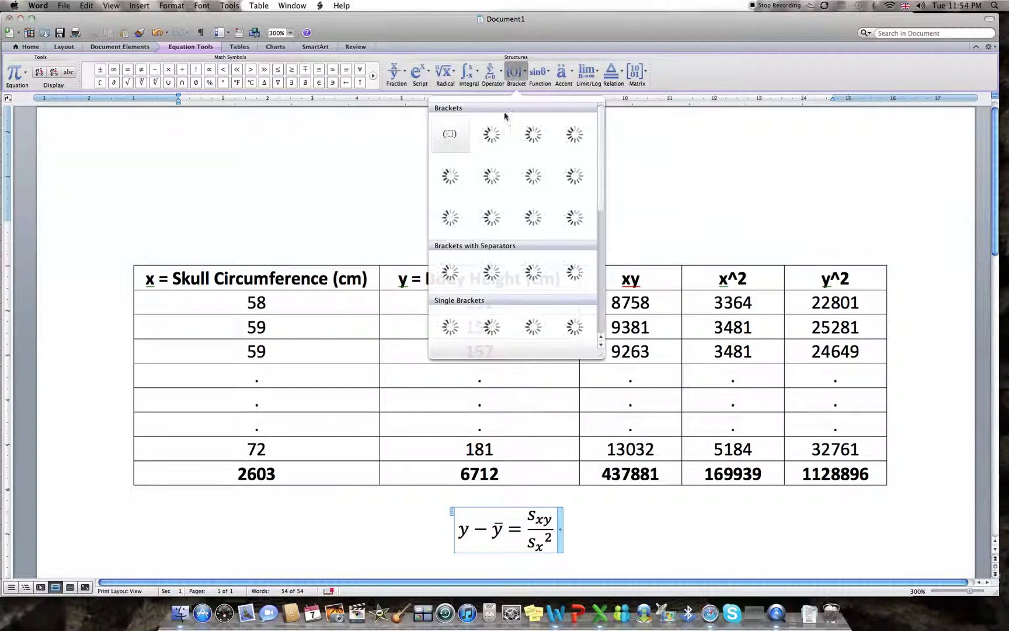
{"action": "left_click", "coordinate": [450, 139]}
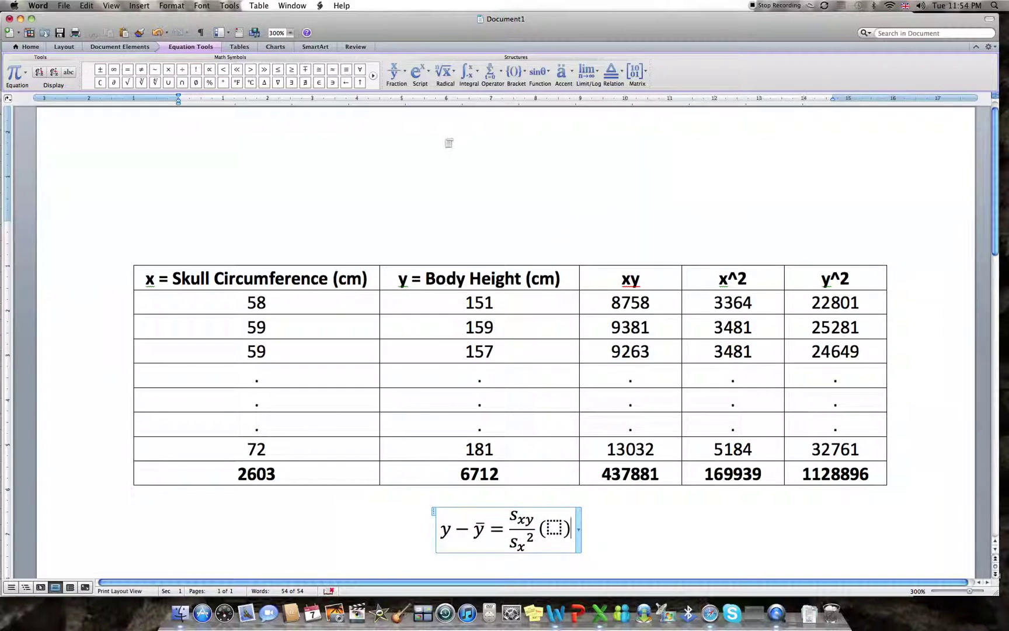
{"action": "left_click", "coordinate": [554, 528]}
{"action": "type", "text": "x-x"}
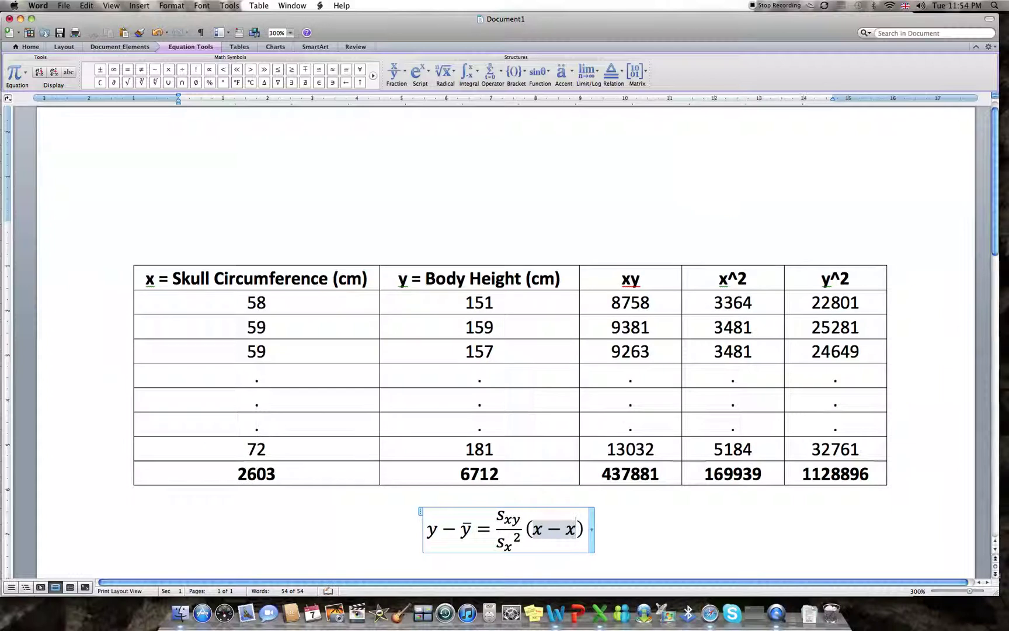
{"action": "key", "text": "shift+Left"}
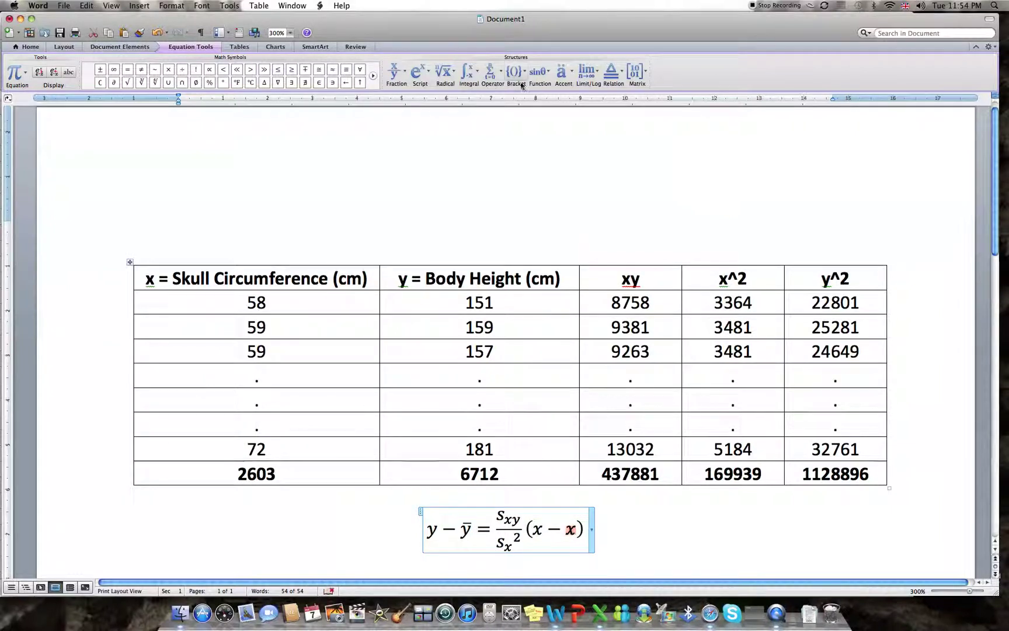
{"action": "left_click", "coordinate": [561, 73]}
{"action": "left_click", "coordinate": [541, 214]}
{"action": "left_click", "coordinate": [660, 531]}
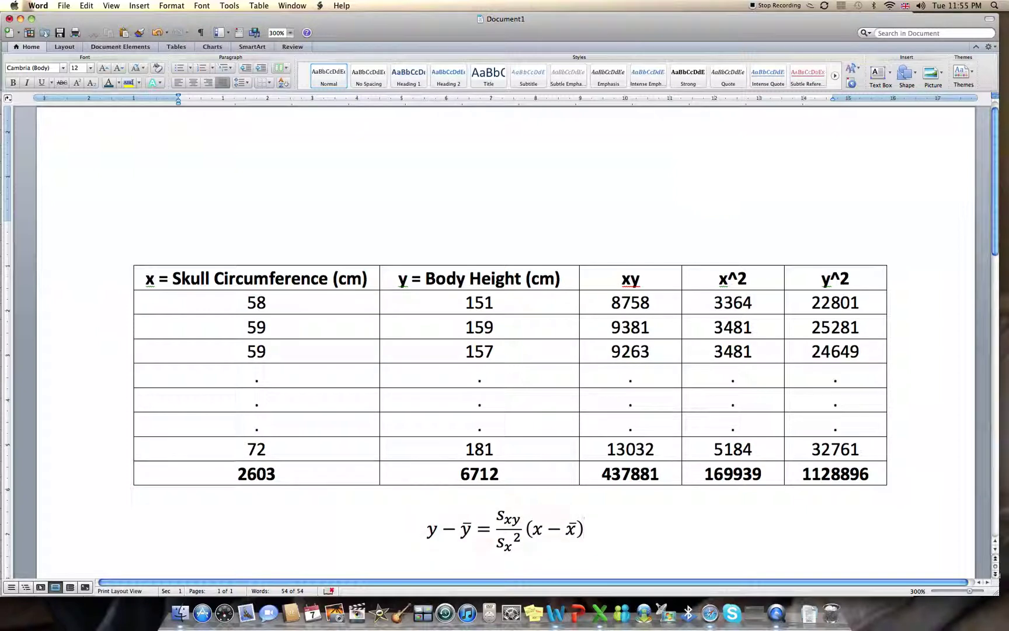
Step: Copy the whole regression equation and paste a duplicate directly below it
{"action": "left_click", "coordinate": [509, 518]}
{"action": "left_click", "coordinate": [459, 529]}
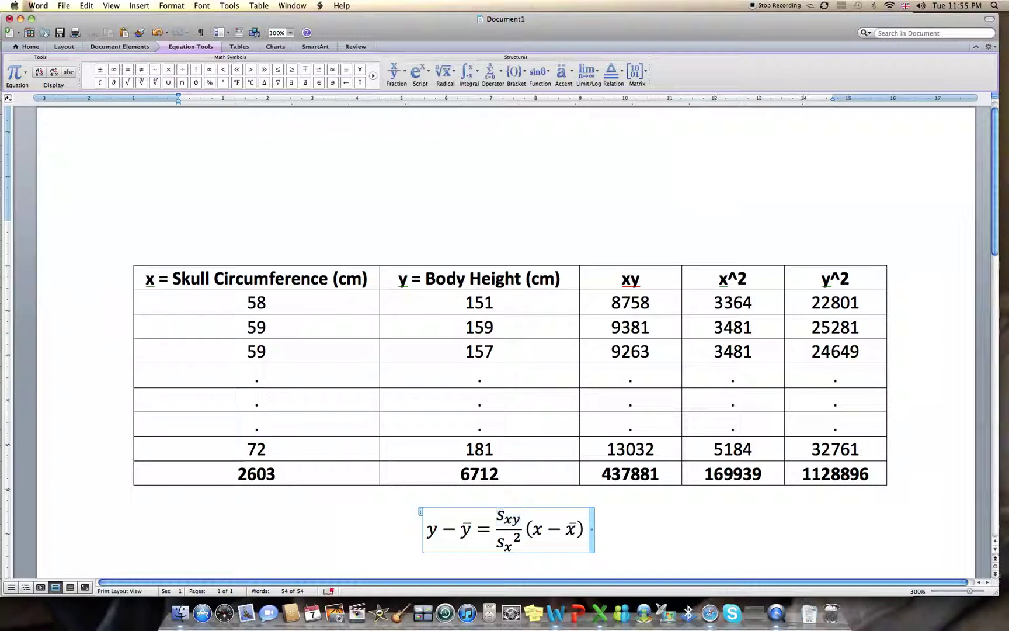
{"action": "mouse_move", "coordinate": [458, 528]}
{"action": "left_mouse_down"}
{"action": "mouse_move", "coordinate": [439, 529]}
{"action": "mouse_move", "coordinate": [586, 530]}
{"action": "left_mouse_up"}
{"action": "left_click_drag", "start_coordinate": [427, 528], "coordinate": [526, 533]}
{"action": "key", "text": "shift+End"}
{"action": "key", "text": "Right"}
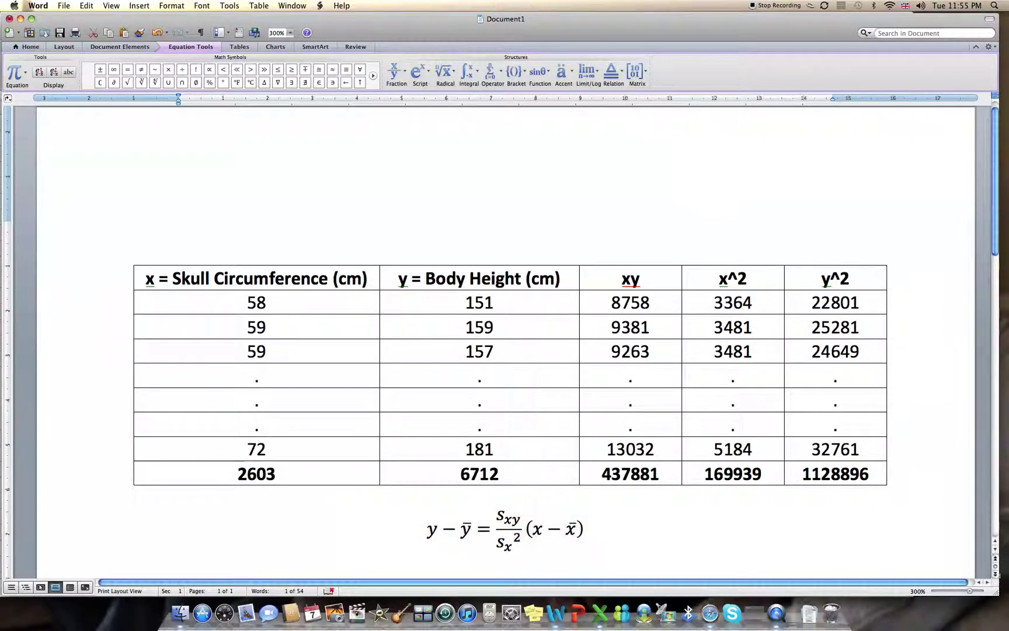
{"action": "key", "text": "super+v"}
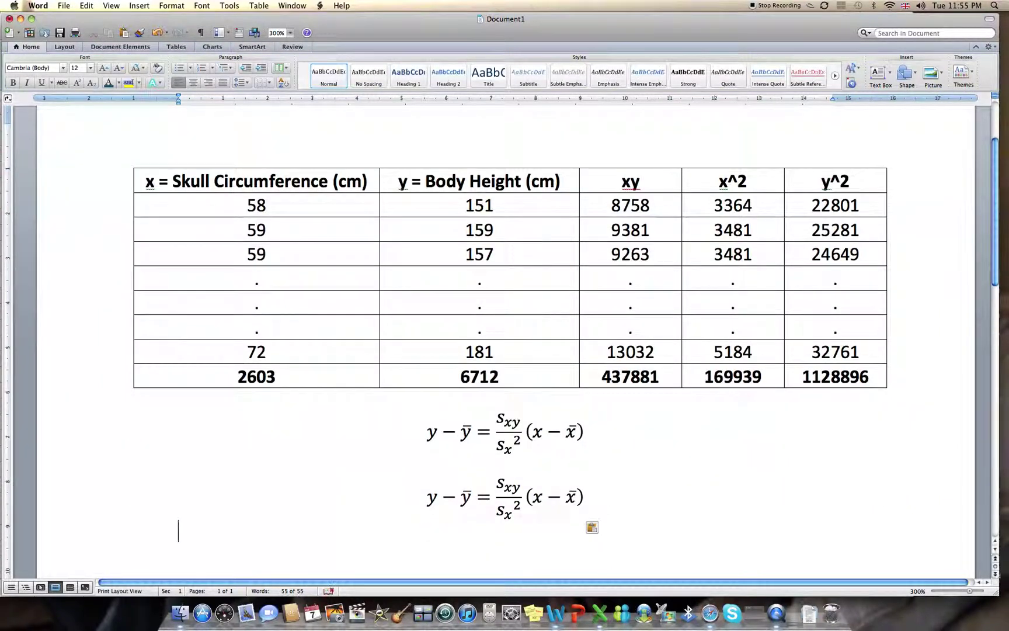
{"action": "left_click", "coordinate": [503, 485]}
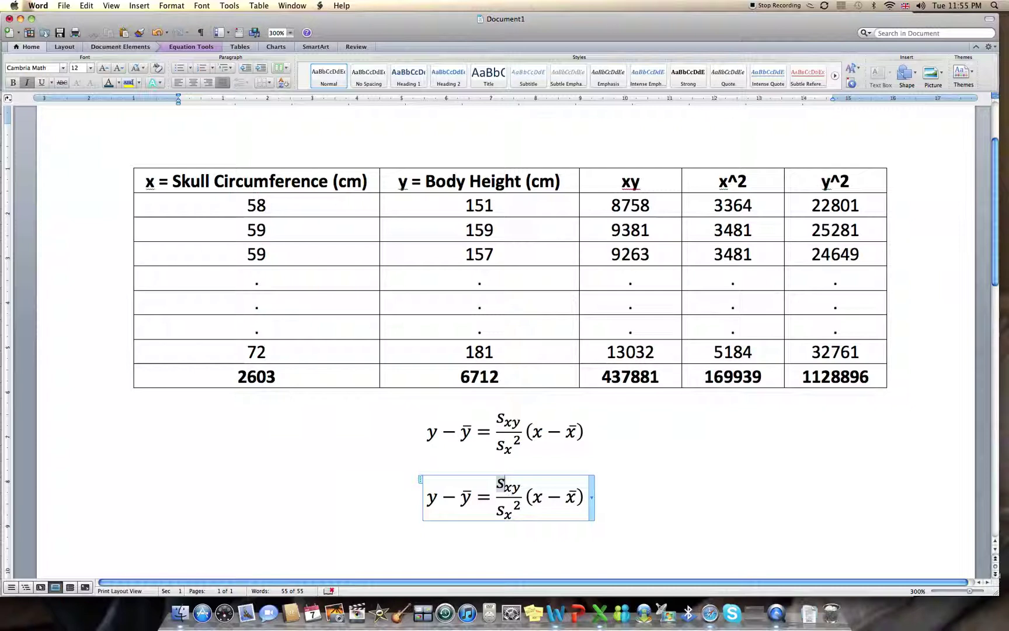
Step: Replace the copy's s_xy numerator with Σxy −
{"action": "key", "text": "shift+Right"}
{"action": "key", "text": "BackSpace"}
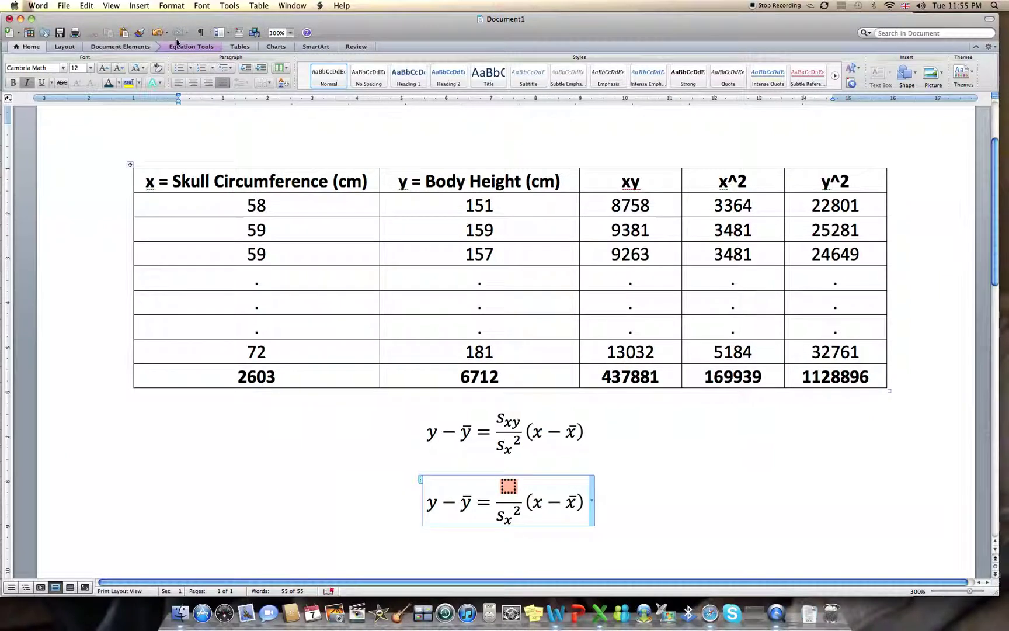
{"action": "left_click", "coordinate": [190, 46]}
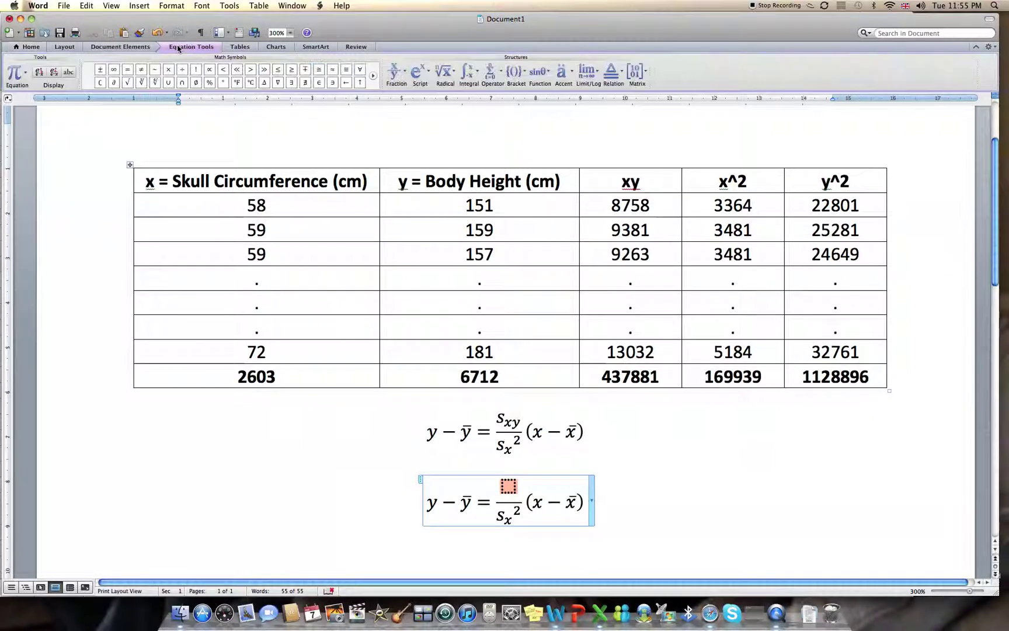
{"action": "left_click", "coordinate": [493, 75]}
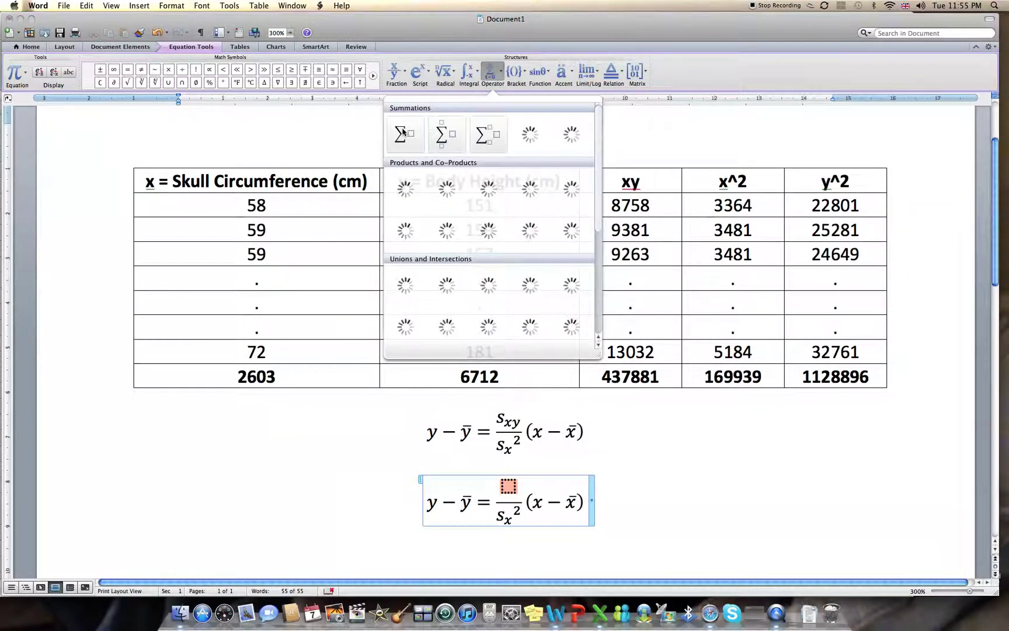
{"action": "left_click", "coordinate": [405, 133]}
{"action": "left_click", "coordinate": [516, 487]}
{"action": "type", "text": "x"}
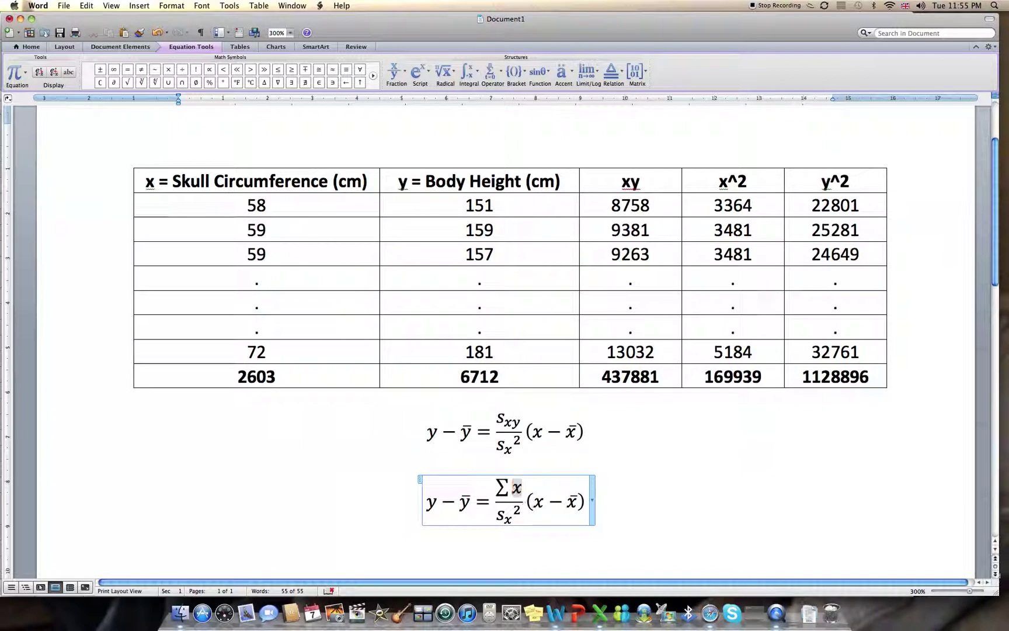
{"action": "type", "text": "y-"}
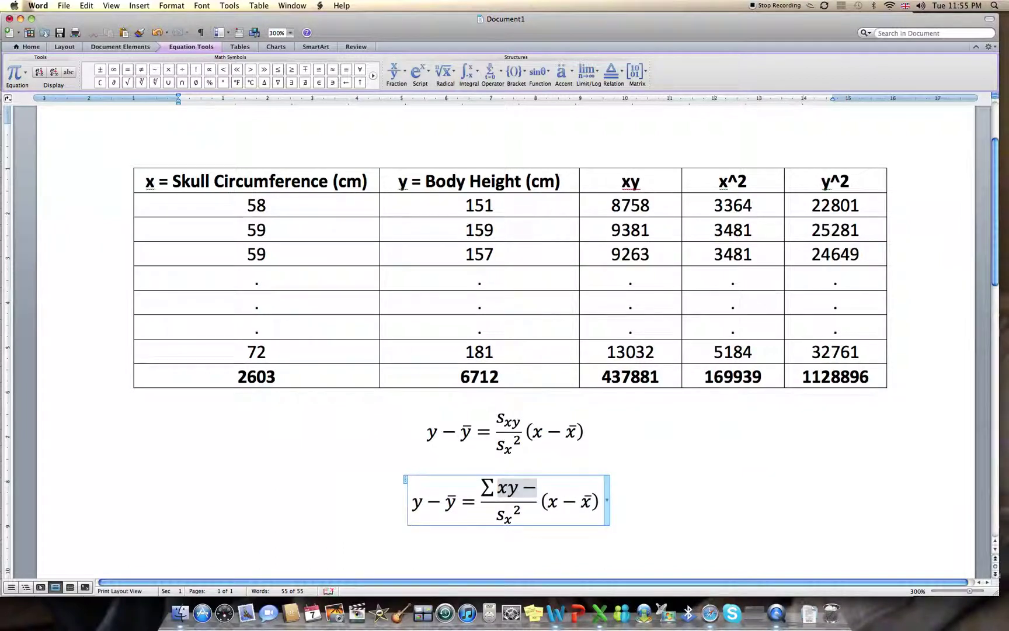
{"action": "key", "text": "BackSpace"}
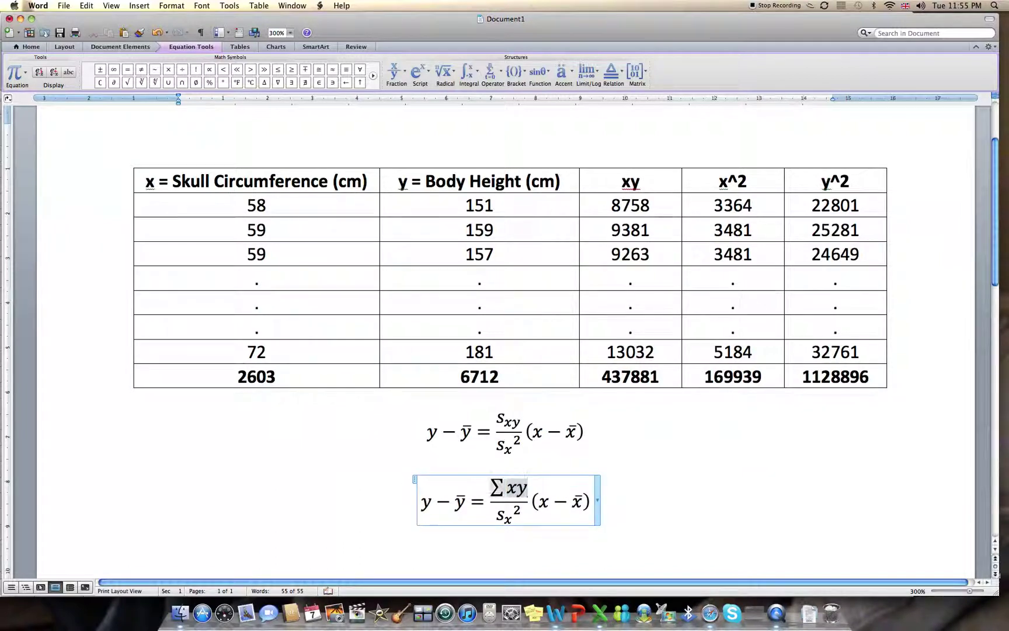
{"action": "type", "text": "-"}
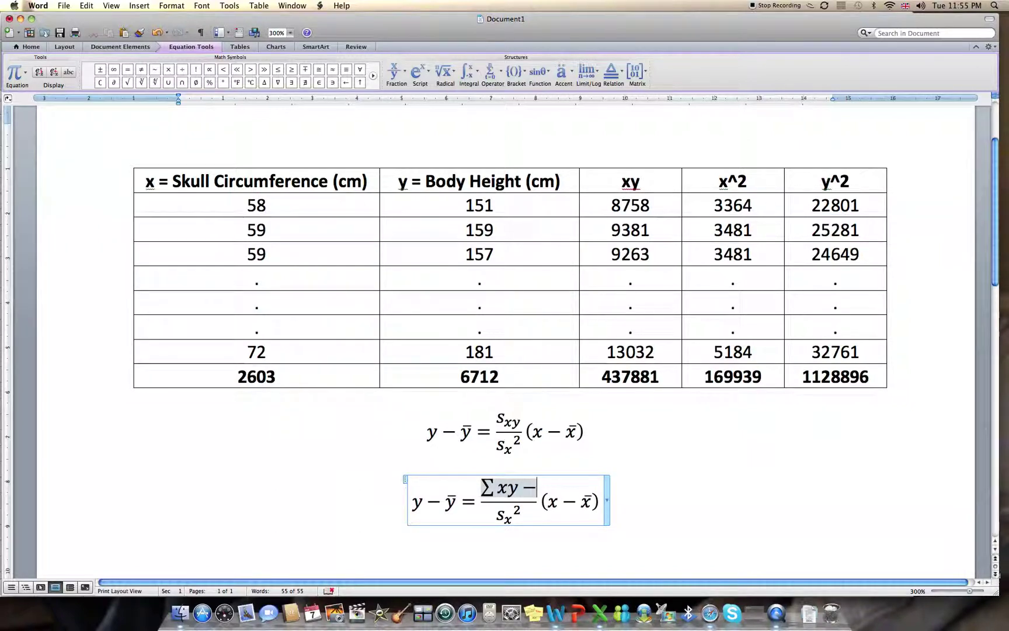
Step: Add the fraction ΣxΣy over n after Σxy − in the numerator
{"action": "left_click", "coordinate": [396, 74]}
{"action": "left_click", "coordinate": [342, 135]}
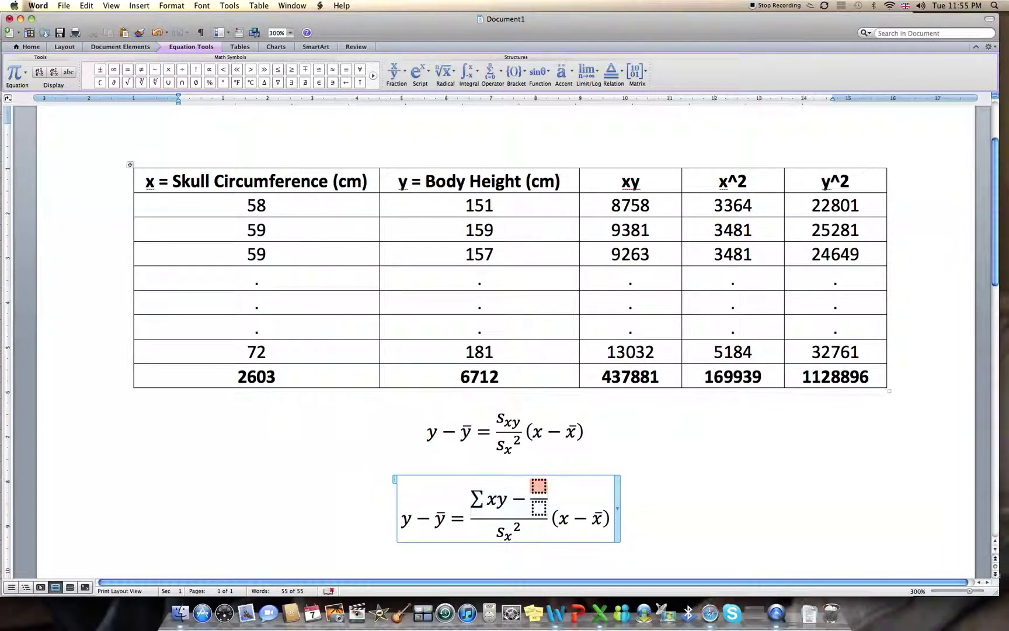
{"action": "left_click", "coordinate": [484, 73]}
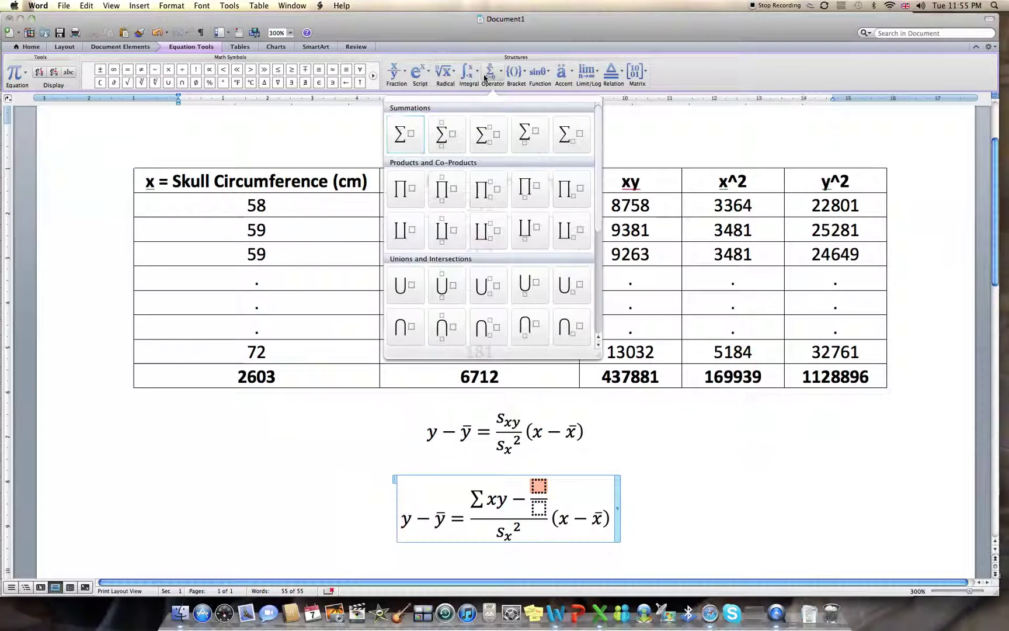
{"action": "left_click", "coordinate": [405, 134]}
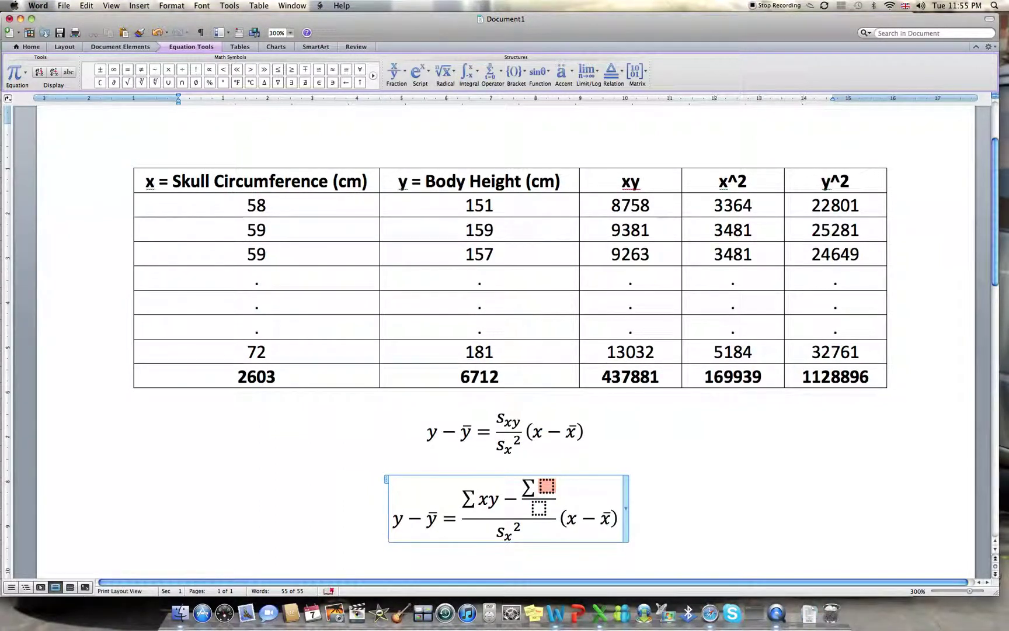
{"action": "type", "text": "x"}
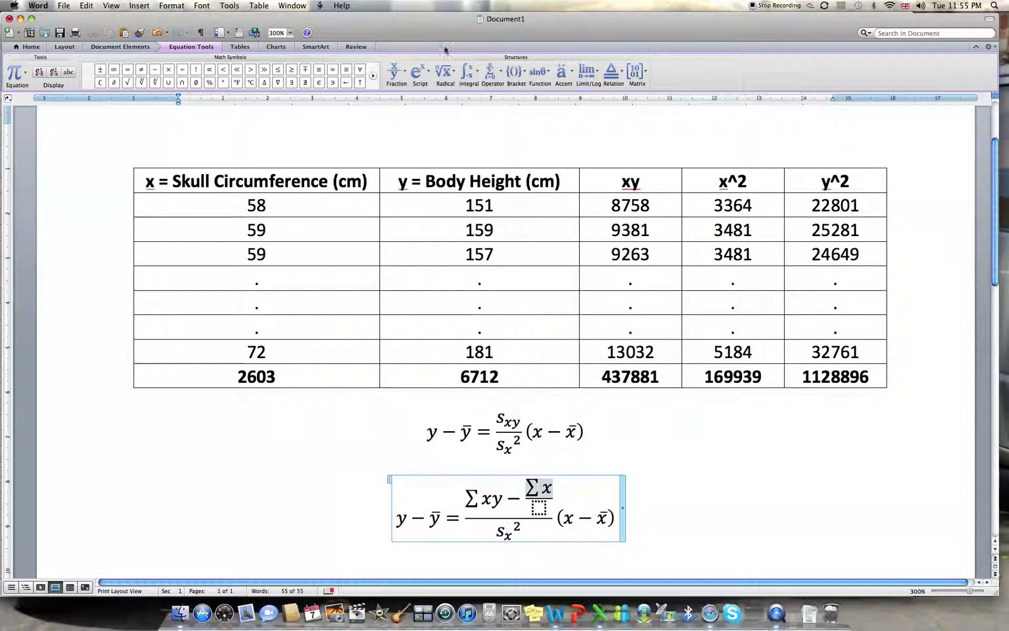
{"action": "left_click", "coordinate": [494, 73]}
{"action": "left_click", "coordinate": [404, 139]}
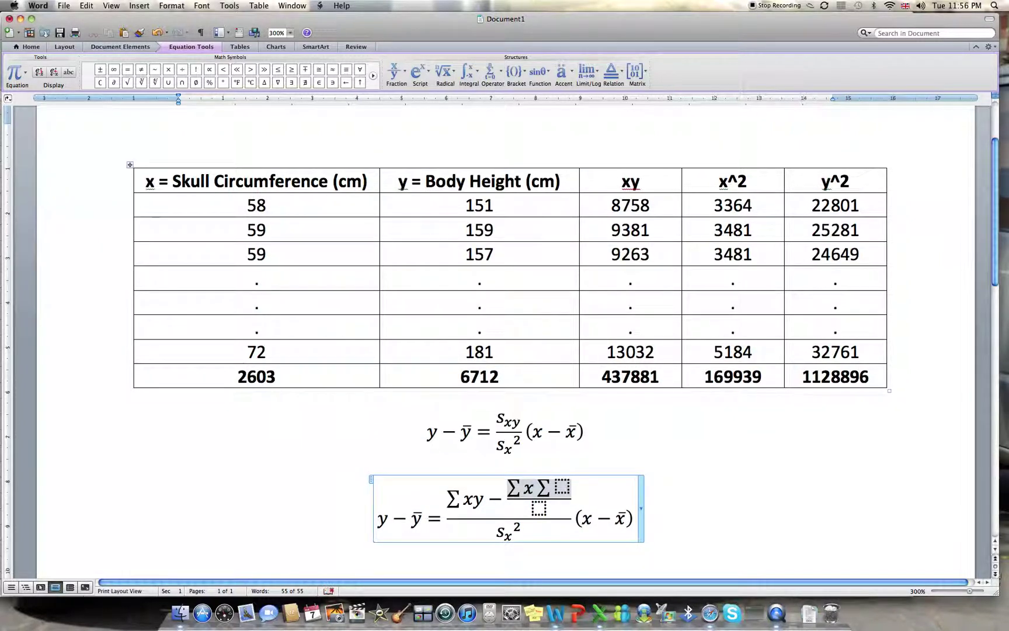
{"action": "type", "text": "y"}
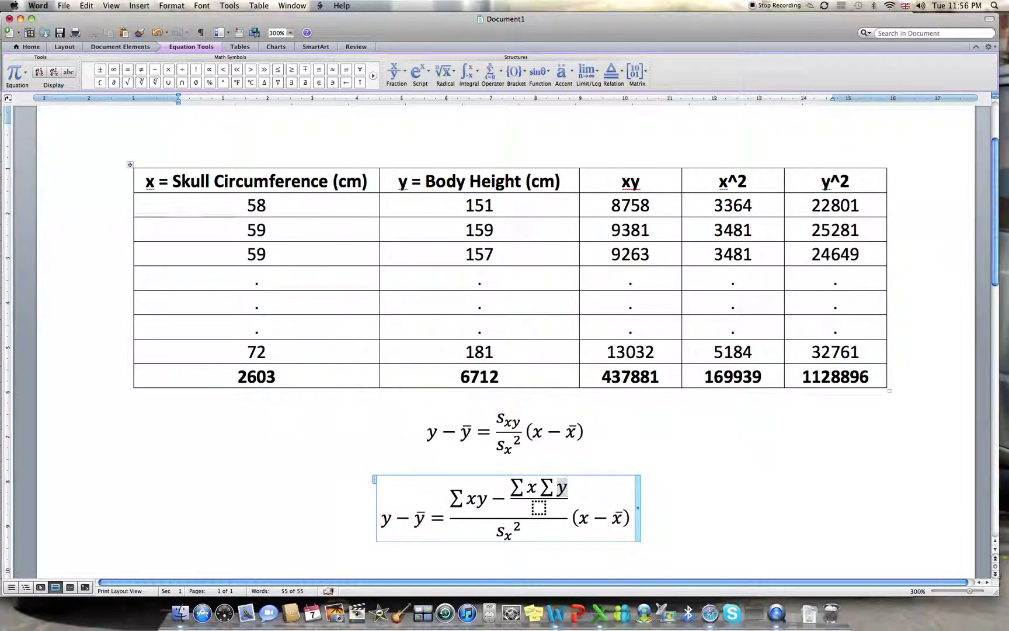
{"action": "left_click", "coordinate": [538, 508]}
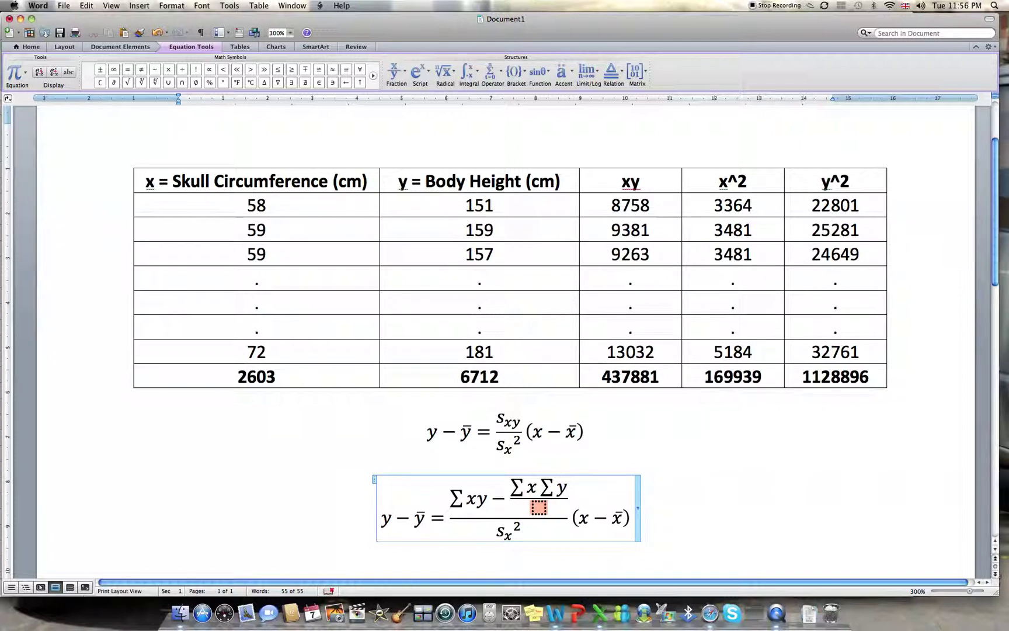
{"action": "type", "text": "n"}
{"action": "left_click", "coordinate": [520, 529]}
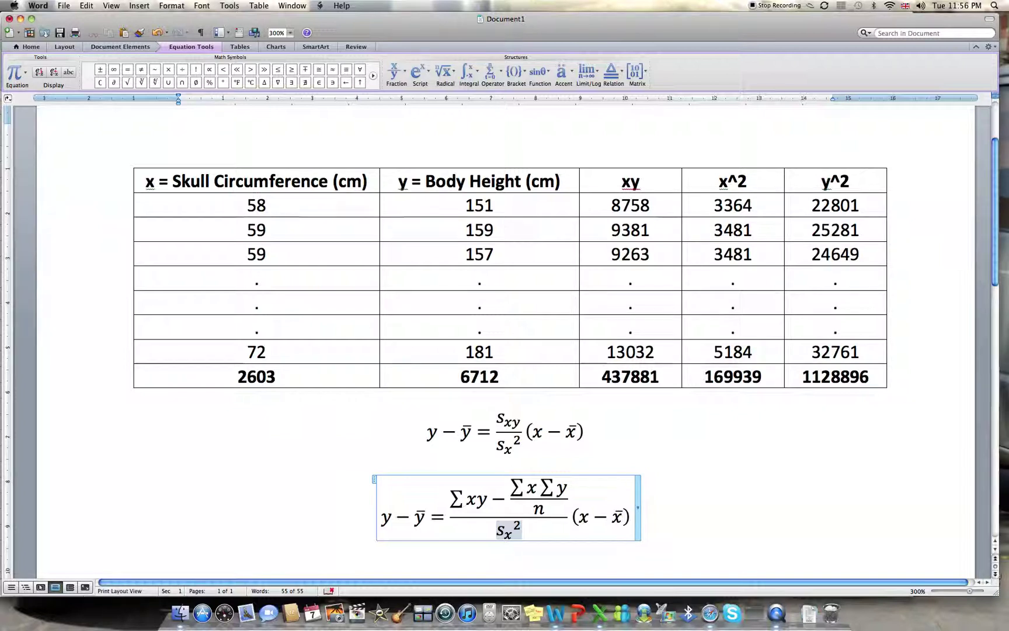
Step: Replace the s_x² denominator with Σx²
{"action": "key", "text": "BackSpace"}
{"action": "key", "text": "BackSpace"}
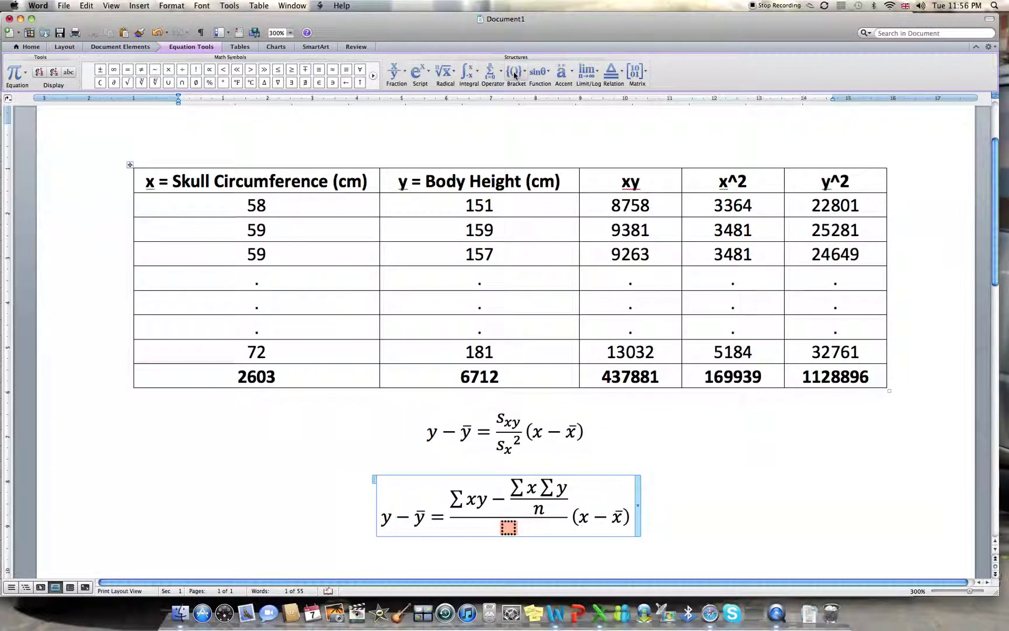
{"action": "left_click", "coordinate": [491, 72]}
{"action": "left_click", "coordinate": [403, 135]}
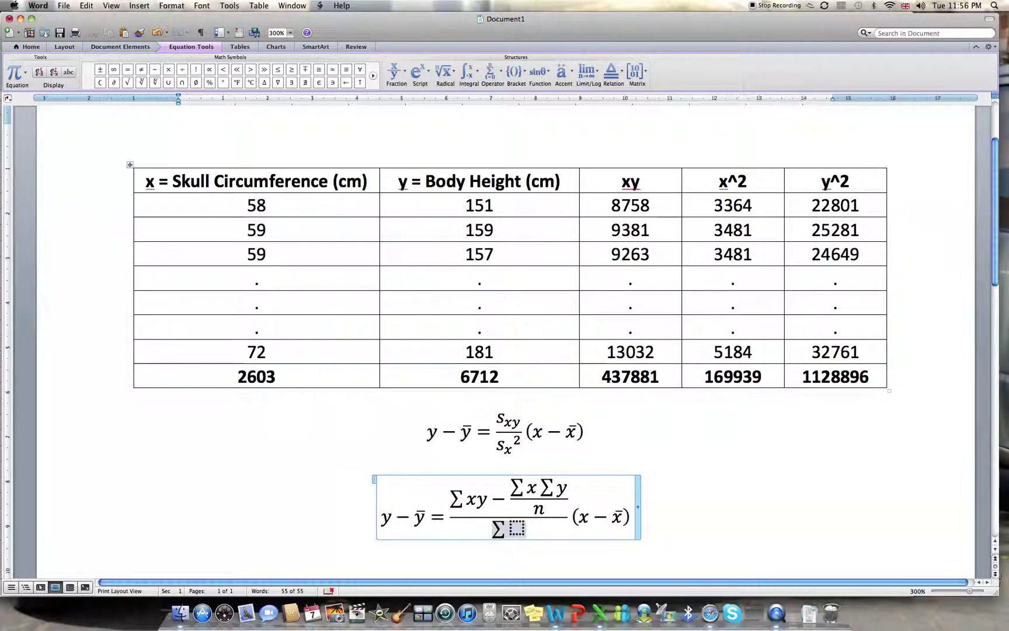
{"action": "key", "text": "Left"}
{"action": "type", "text": "x"}
{"action": "key", "text": "shift+Left"}
{"action": "left_click", "coordinate": [417, 71]}
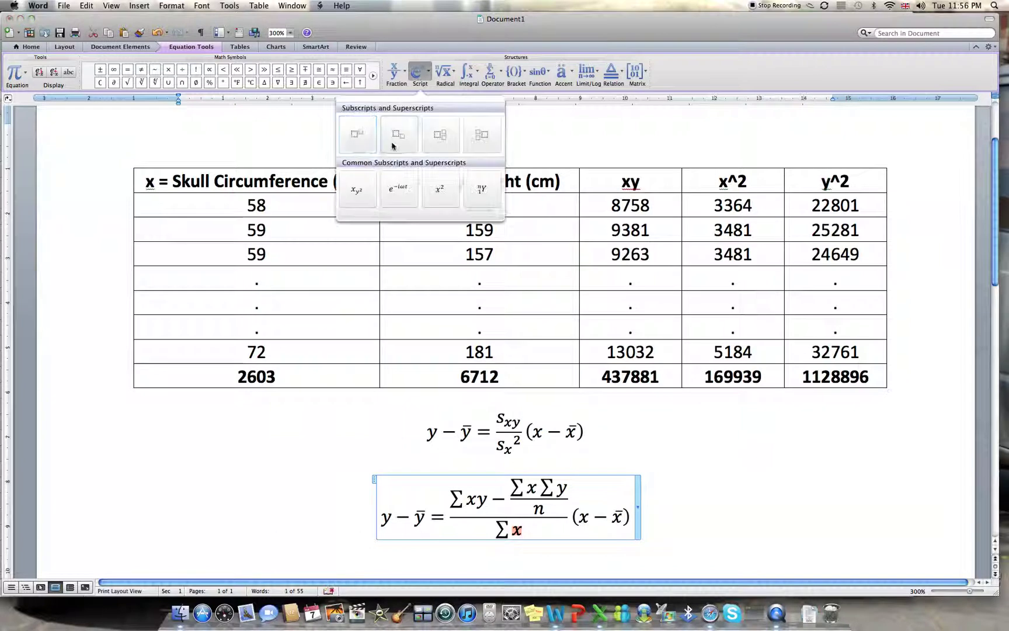
{"action": "left_click", "coordinate": [355, 136]}
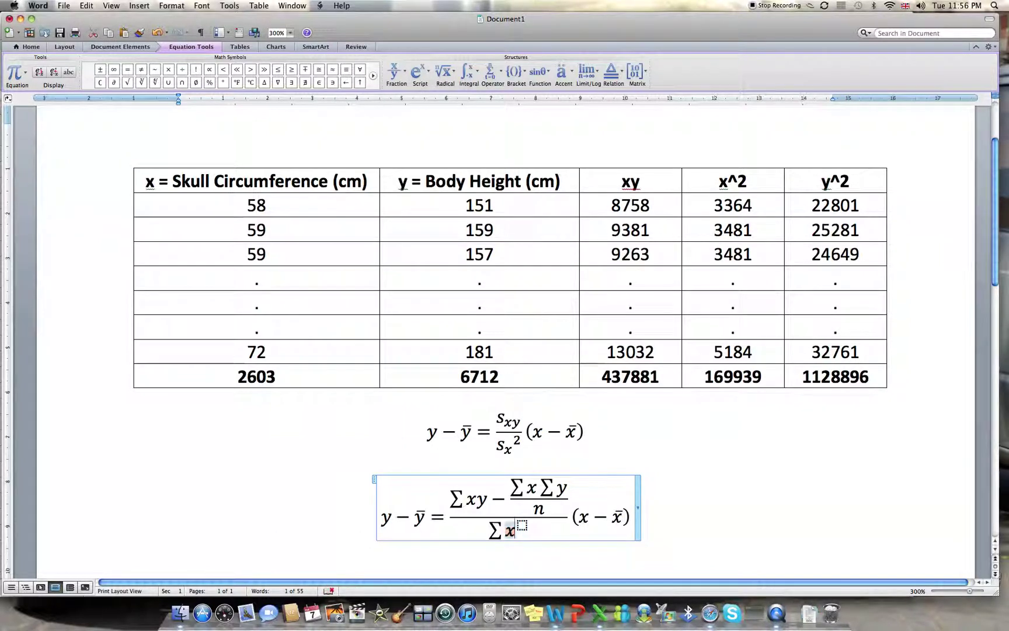
{"action": "type", "text": "2"}
{"action": "key", "text": "Right"}
{"action": "key", "text": "Right"}
{"action": "key", "text": "Left"}
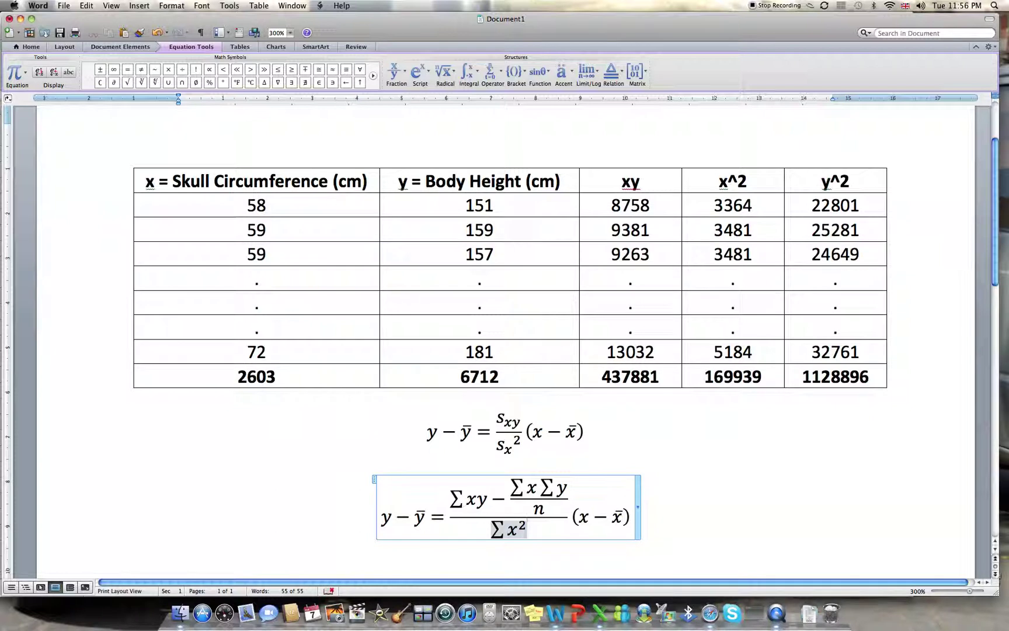
Step: Extend the denominator with − Σx/n as a stacked fraction
{"action": "type", "text": "-"}
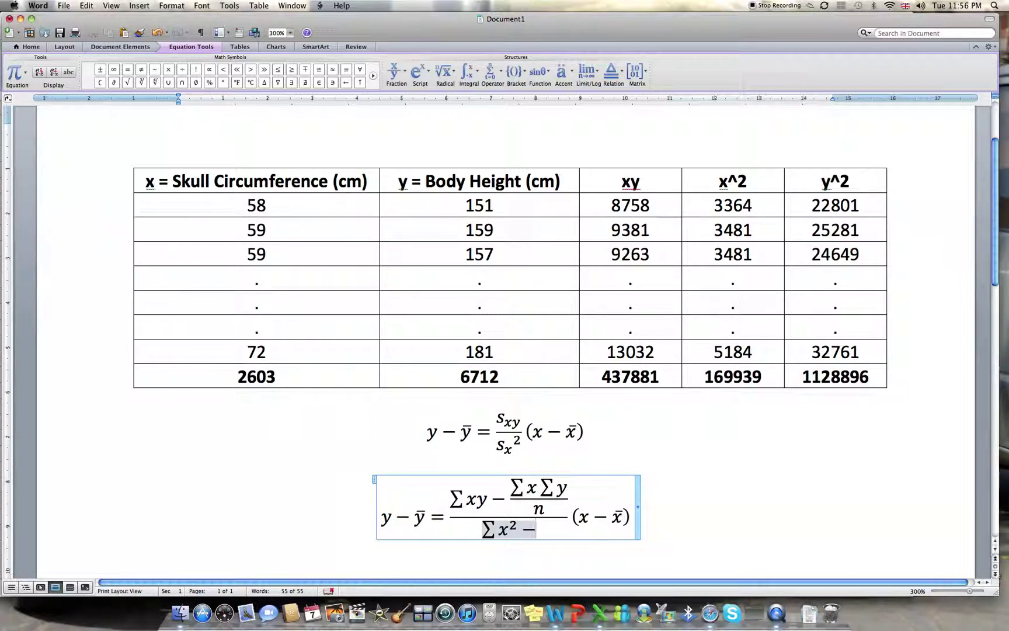
{"action": "left_click", "coordinate": [394, 71]}
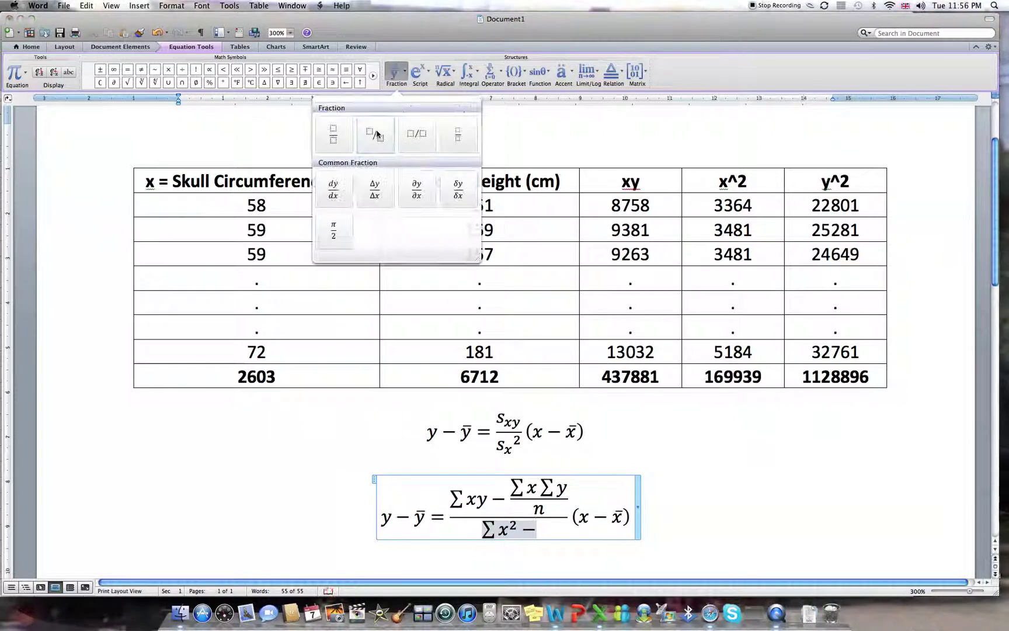
{"action": "left_click", "coordinate": [333, 135]}
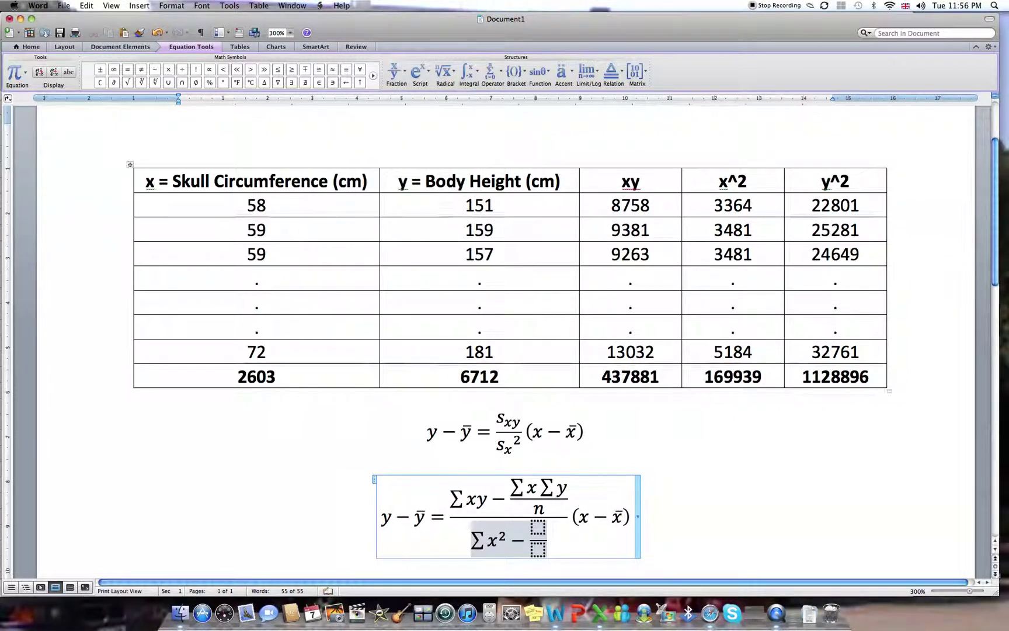
{"action": "left_click", "coordinate": [538, 527]}
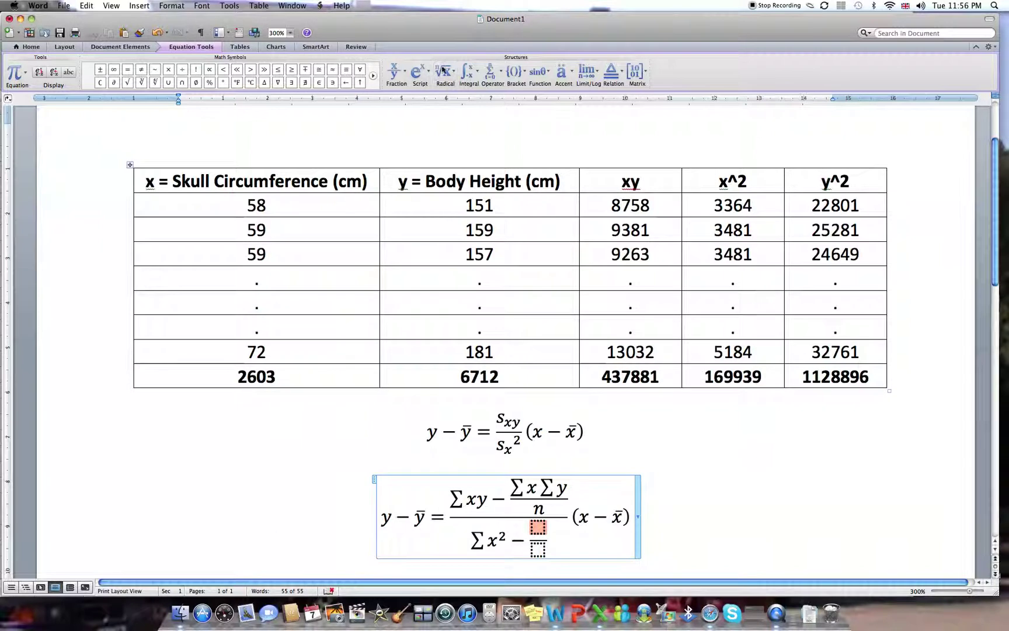
{"action": "left_click", "coordinate": [490, 71]}
{"action": "left_click", "coordinate": [405, 118]}
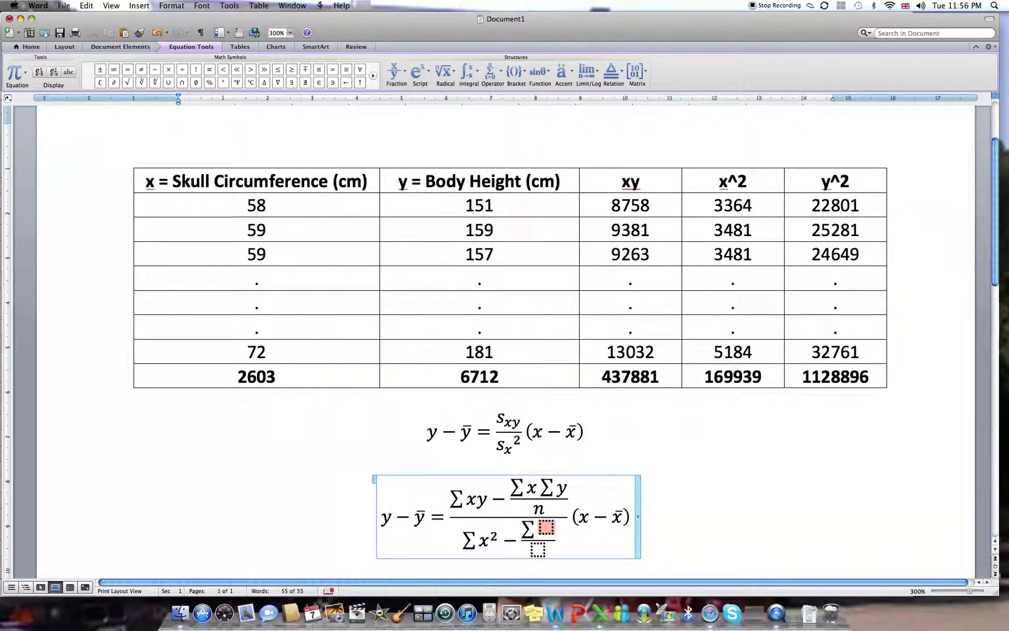
{"action": "type", "text": "x"}
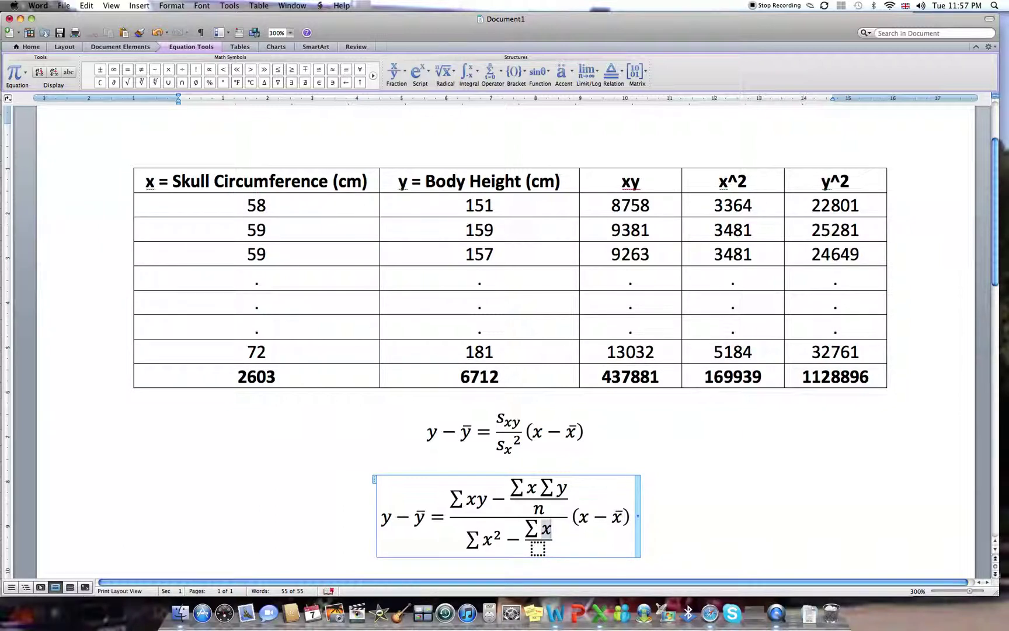
{"action": "left_click", "coordinate": [538, 548]}
{"action": "type", "text": "n"}
{"action": "left_click", "coordinate": [526, 528]}
{"action": "key", "text": "shift+Right"}
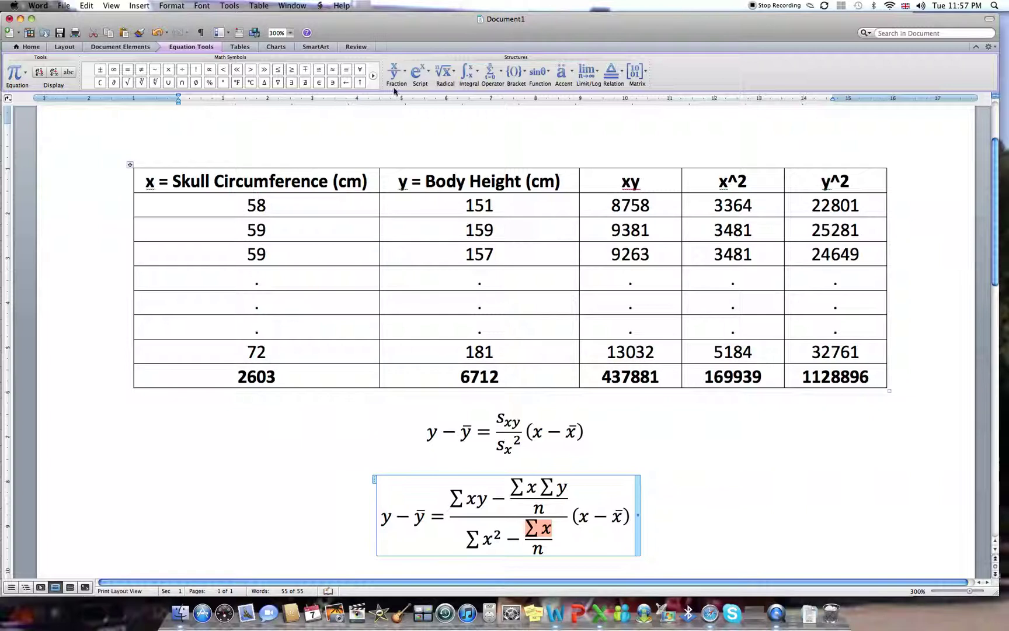
Step: Wrap the Σx numerator in round parentheses and give it the exponent 2, making (Σx)²/n
{"action": "left_click", "coordinate": [522, 72]}
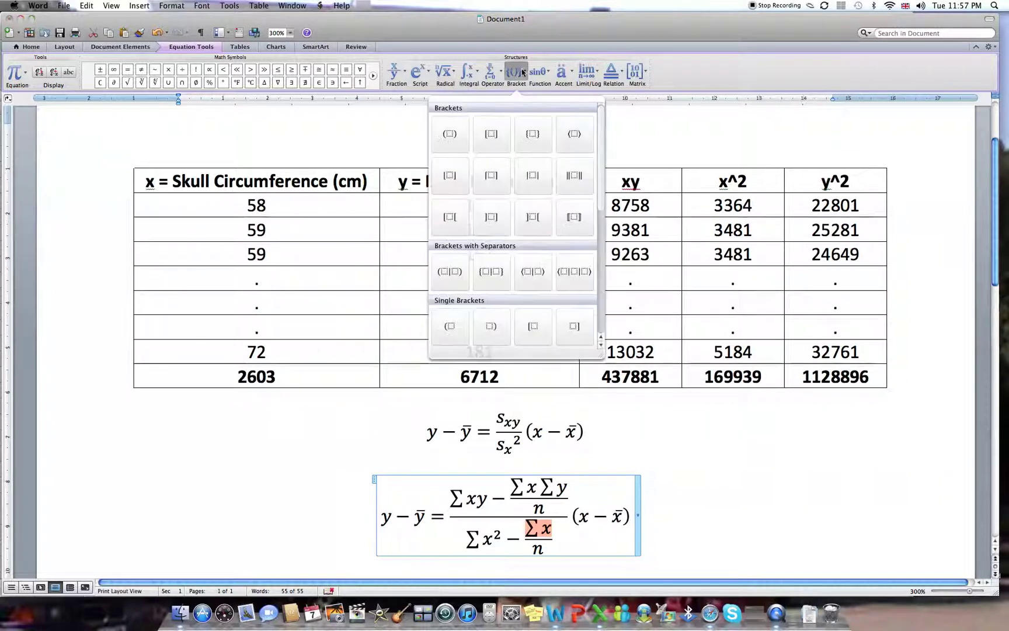
{"action": "left_click", "coordinate": [450, 134]}
{"action": "key", "text": "Right"}
{"action": "key", "text": "Right"}
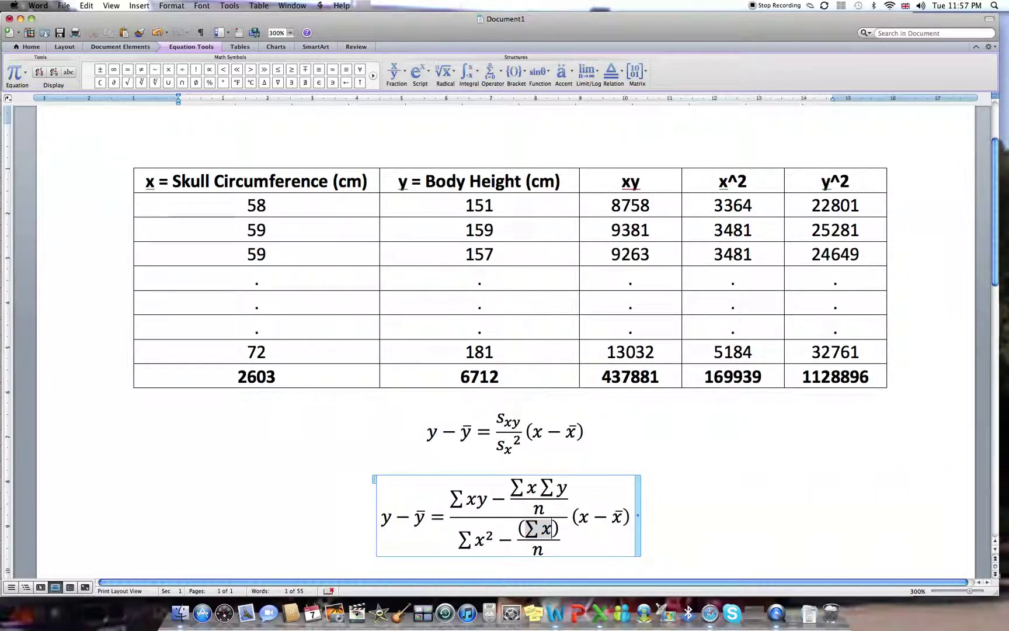
{"action": "key", "text": "shift+Left"}
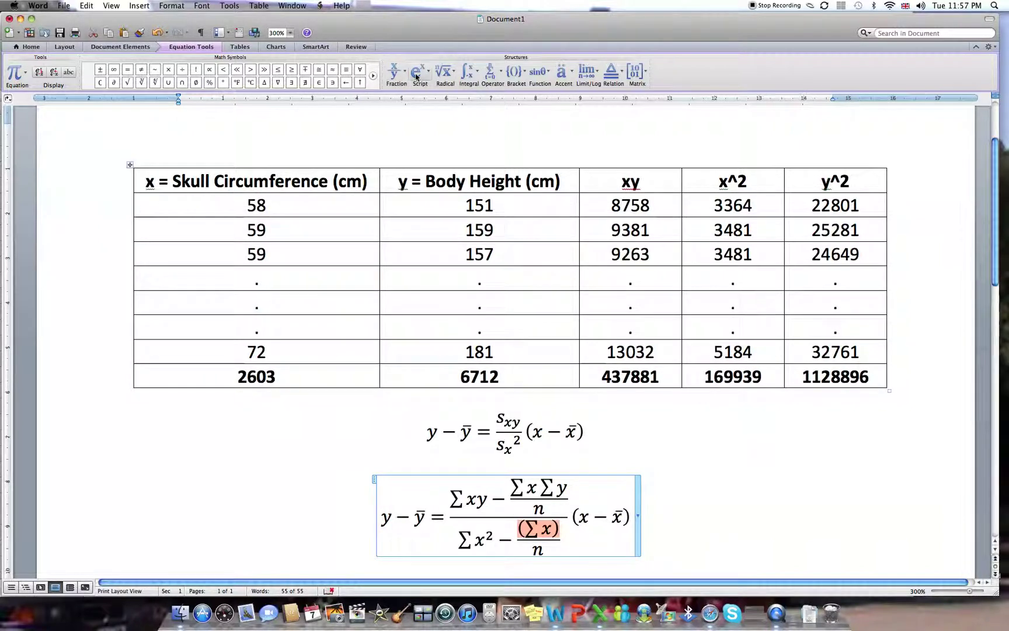
{"action": "left_click", "coordinate": [418, 72]}
{"action": "left_click", "coordinate": [354, 133]}
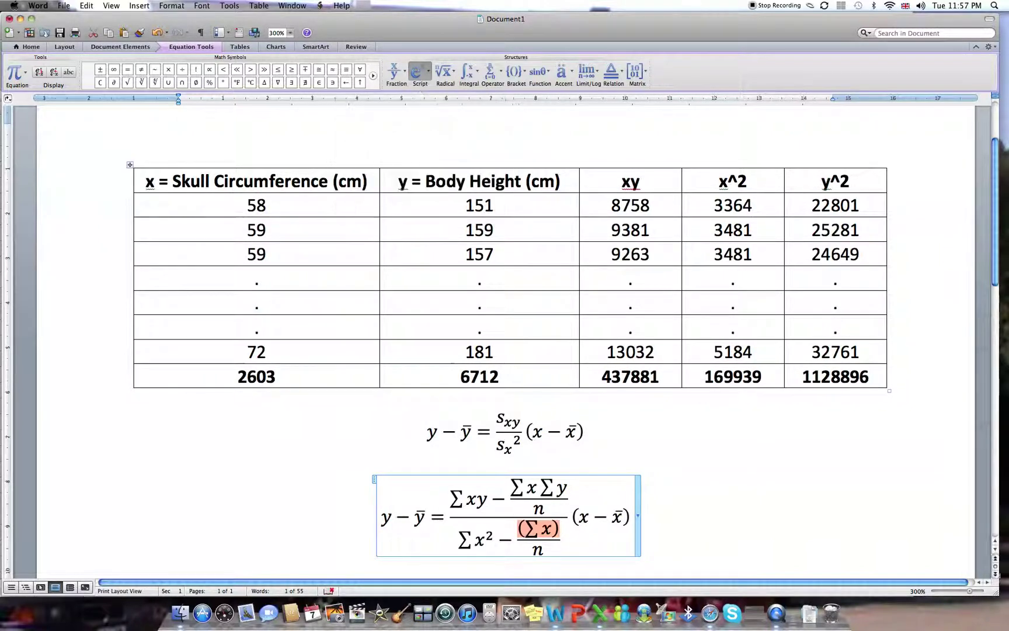
{"action": "key", "text": "Right"}
{"action": "key", "text": "Right"}
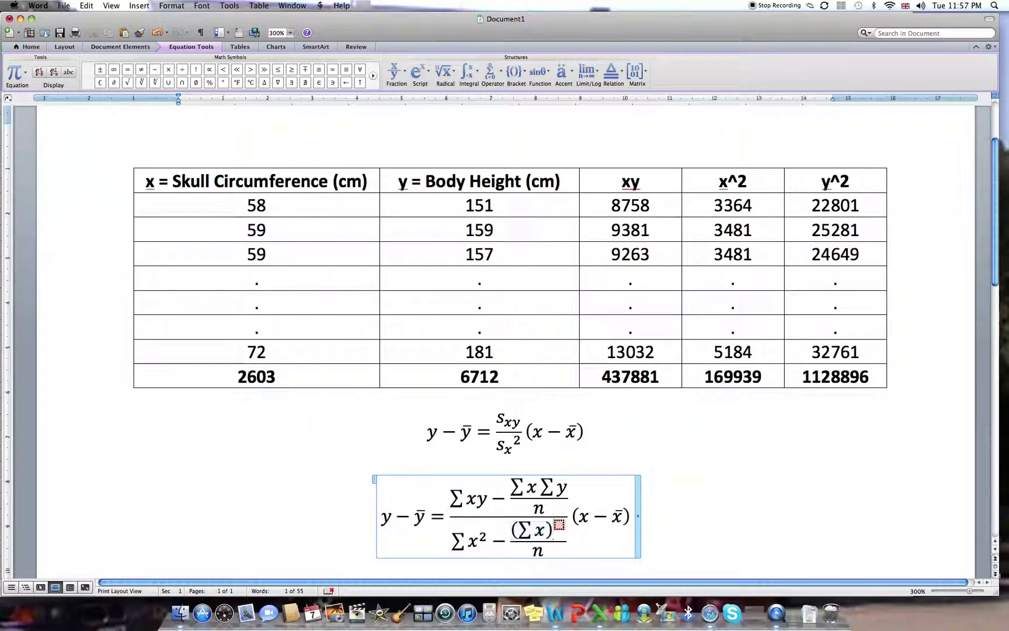
{"action": "type", "text": "2"}
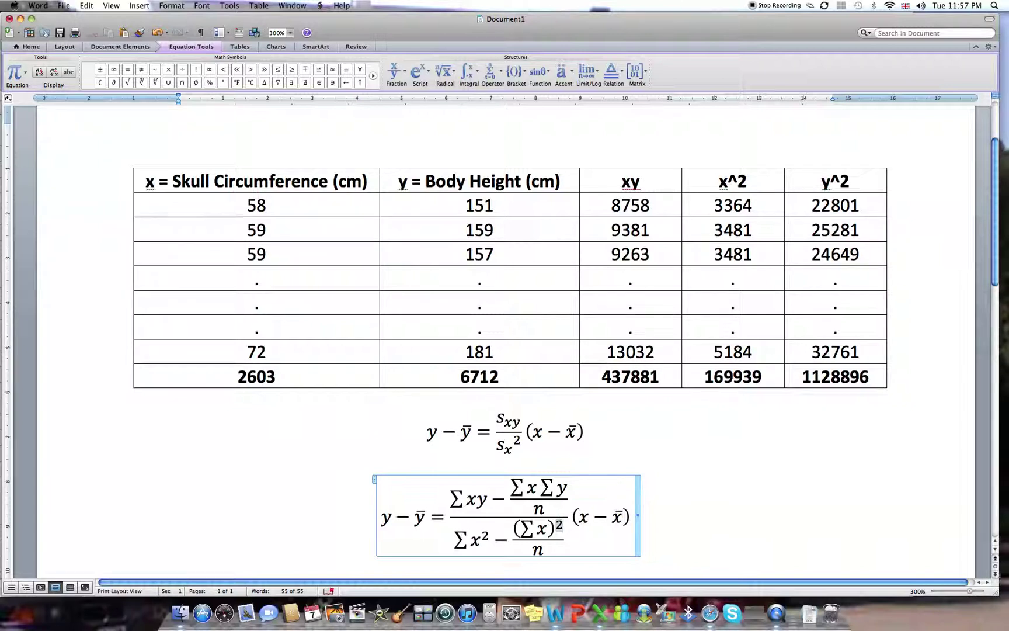
Step: Replace x̄ in the final brackets with the fraction Σx/n
{"action": "left_click", "coordinate": [610, 516]}
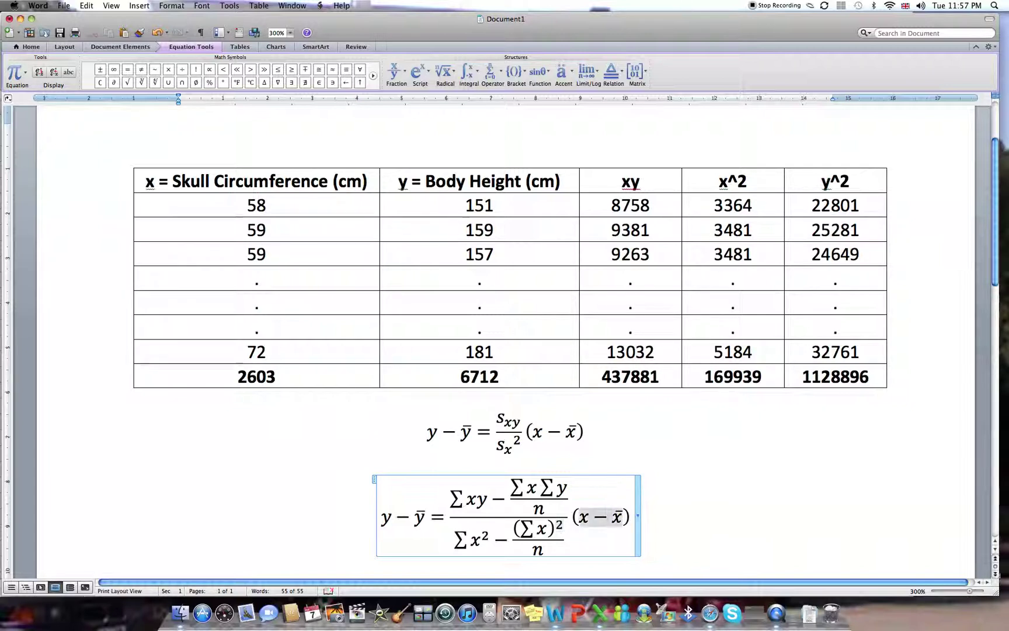
{"action": "key", "text": "shift+Right"}
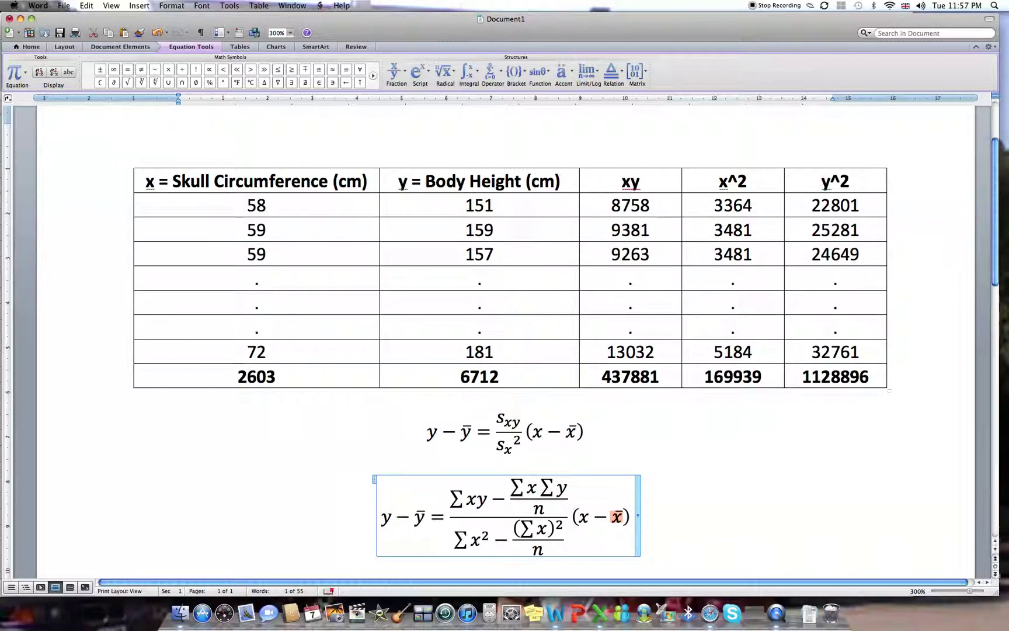
{"action": "key", "text": "BackSpace"}
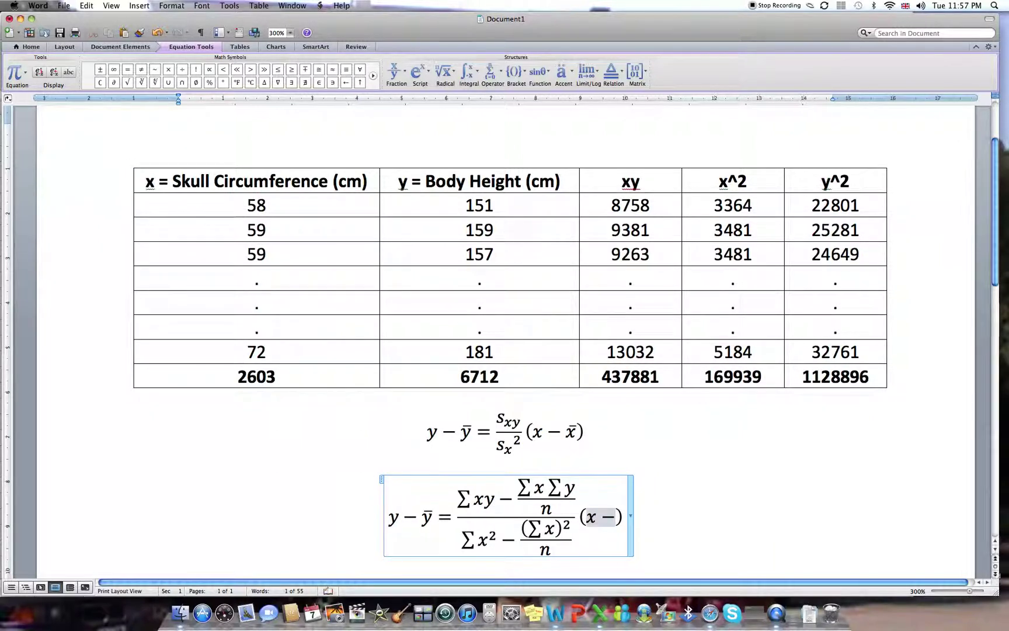
{"action": "left_click", "coordinate": [491, 71]}
{"action": "left_click", "coordinate": [409, 133]}
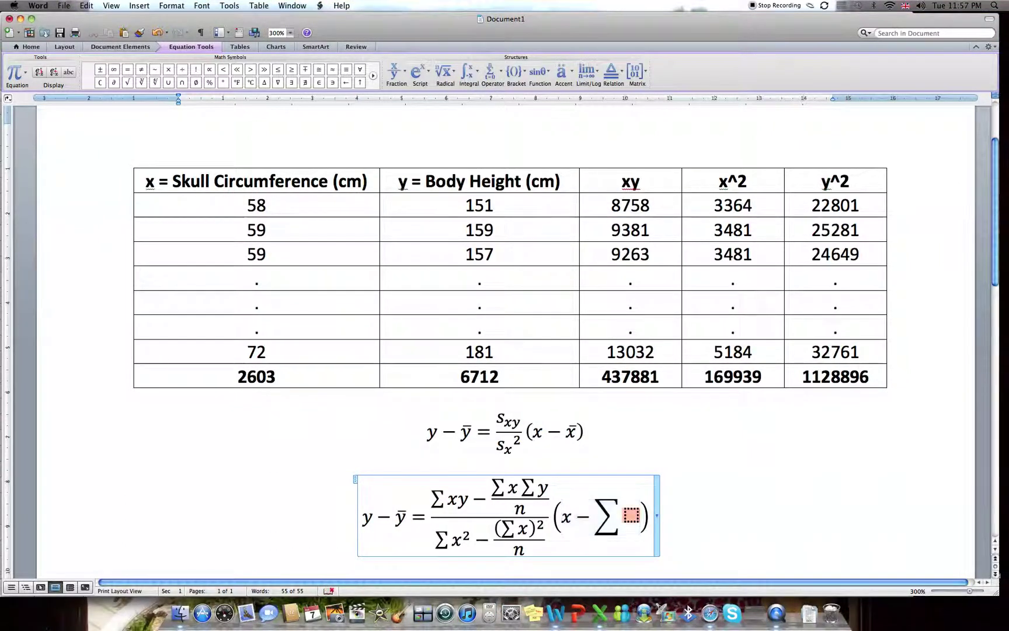
{"action": "type", "text": "x"}
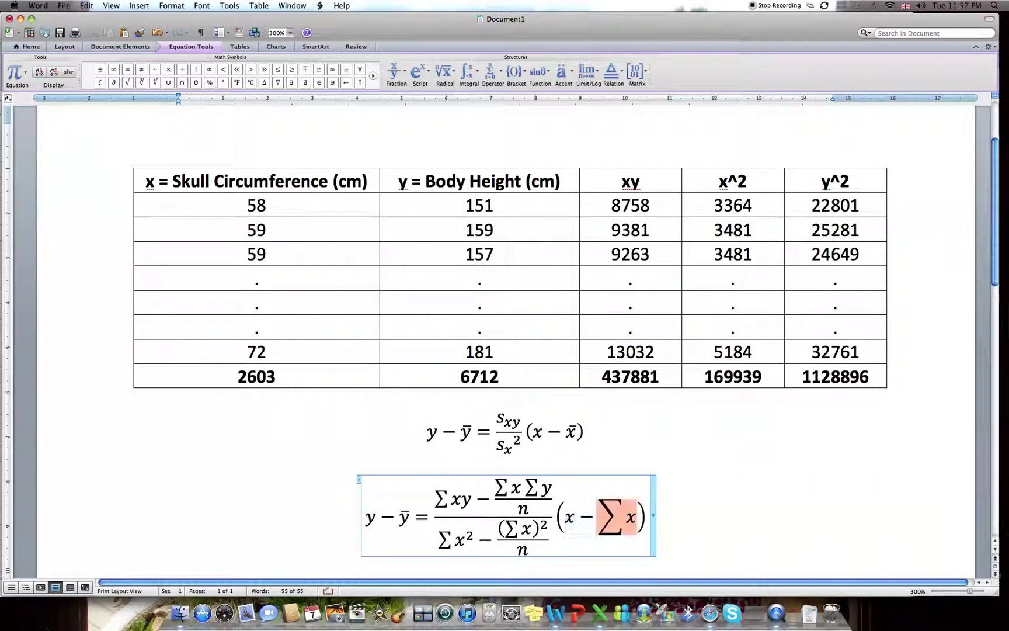
{"action": "left_click", "coordinate": [395, 72]}
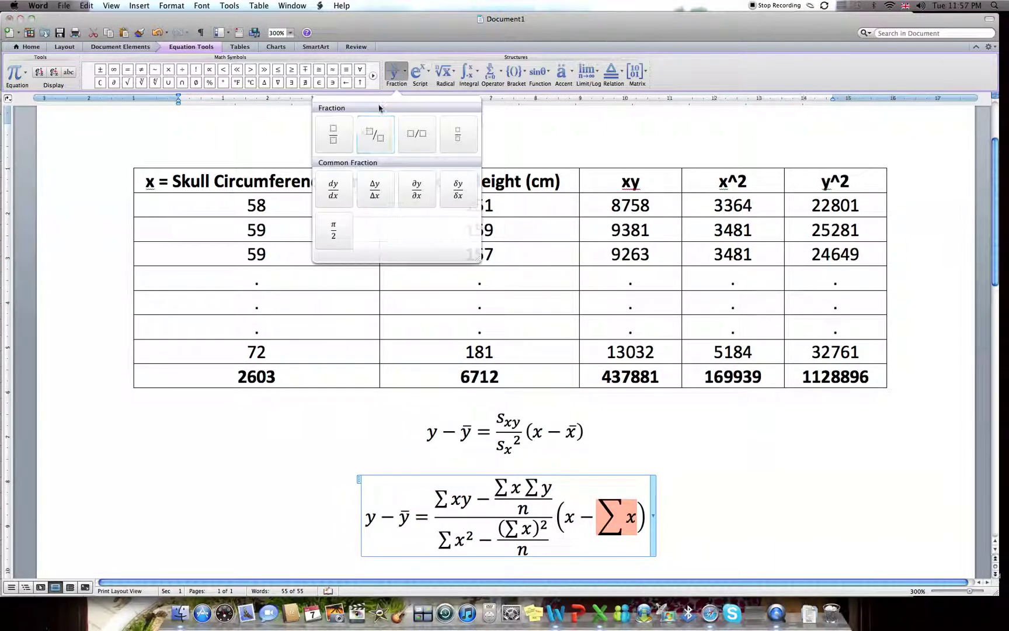
{"action": "left_click", "coordinate": [346, 137]}
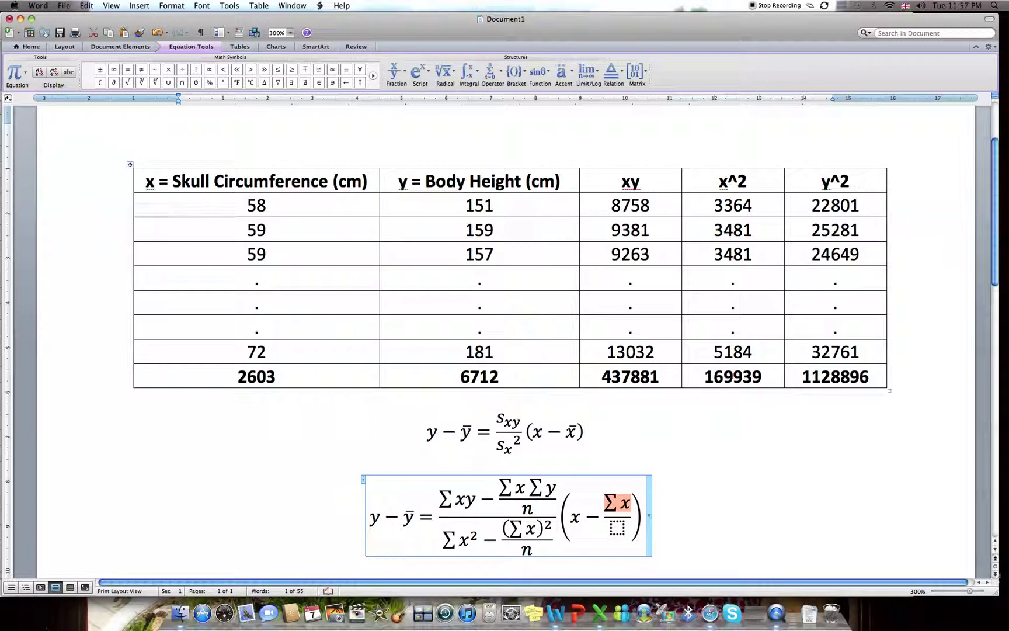
{"action": "left_click", "coordinate": [617, 529]}
{"action": "type", "text": "n"}
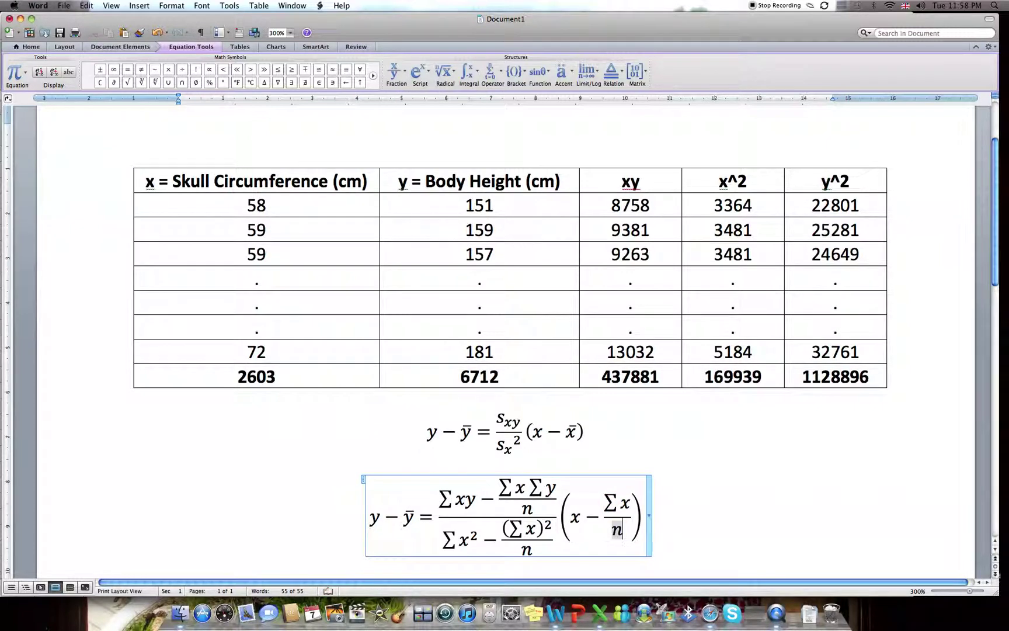
Step: Paste Σx/n over ȳ on the left side and change it to Σy/n
{"action": "left_click_drag", "start_coordinate": [618, 528], "coordinate": [617, 514]}
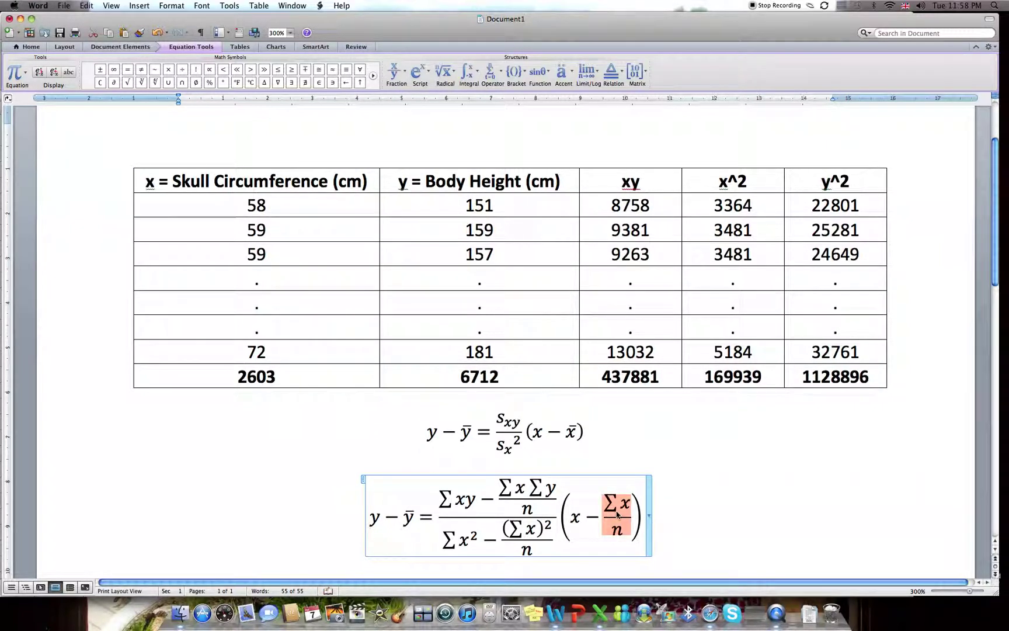
{"action": "left_click_drag", "start_coordinate": [415, 518], "coordinate": [408, 517]}
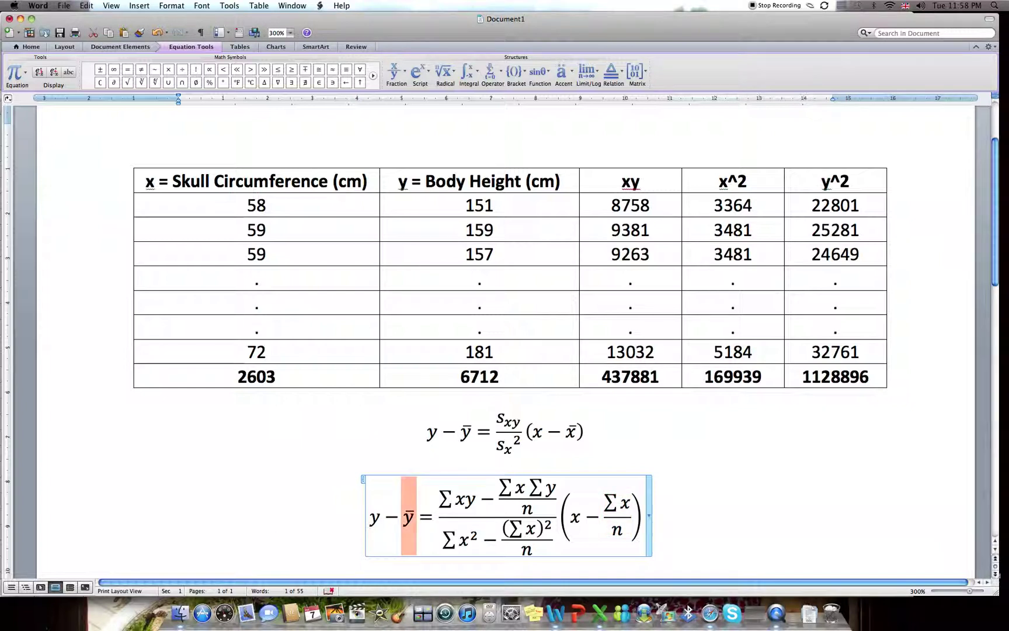
{"action": "type", "text": "∑x/n"}
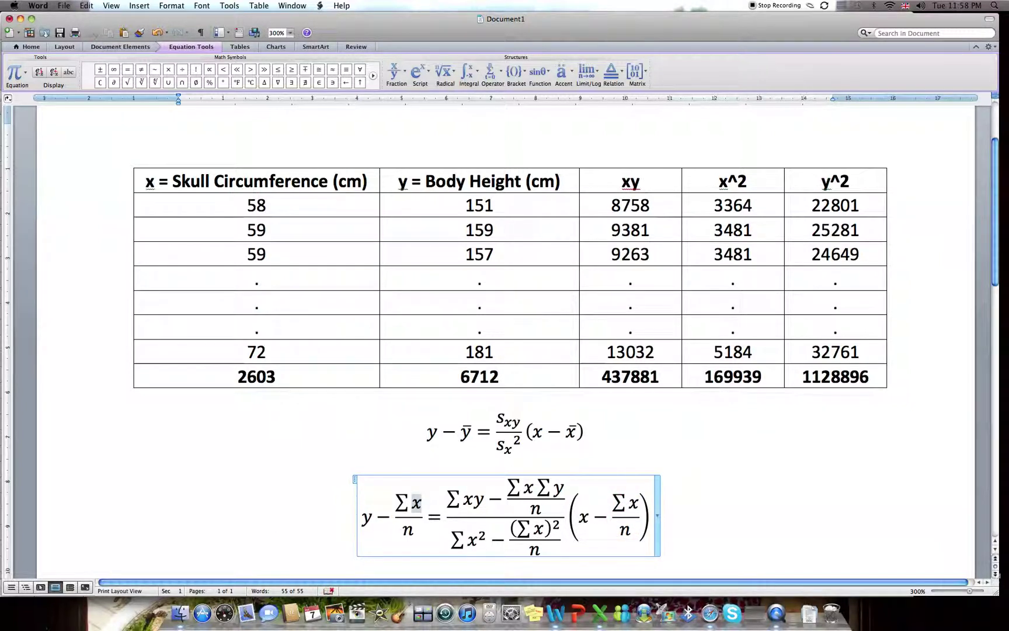
{"action": "type", "text": "y"}
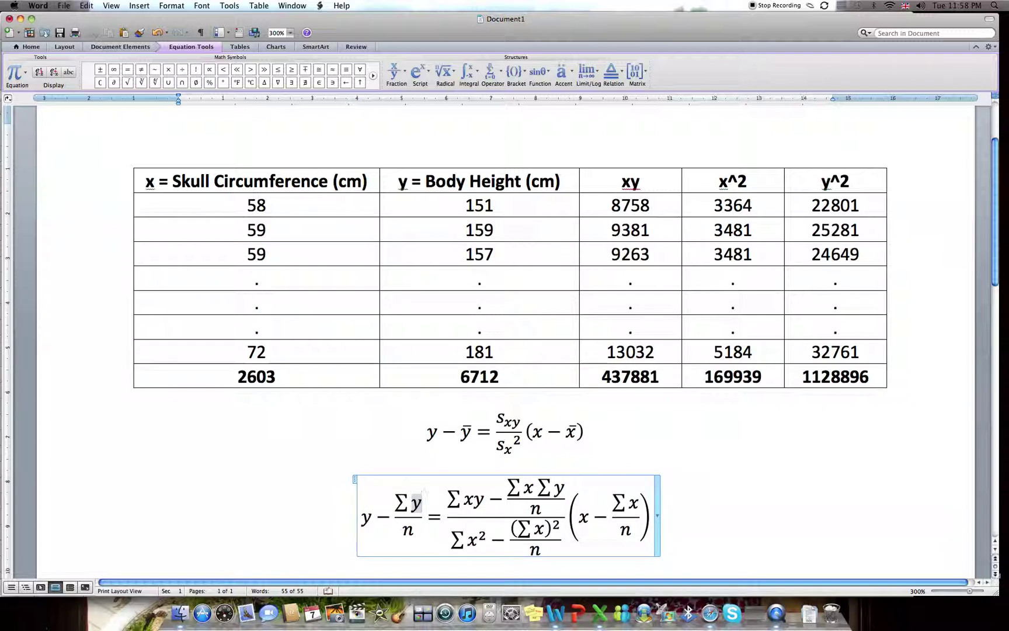
{"action": "left_click", "coordinate": [730, 526]}
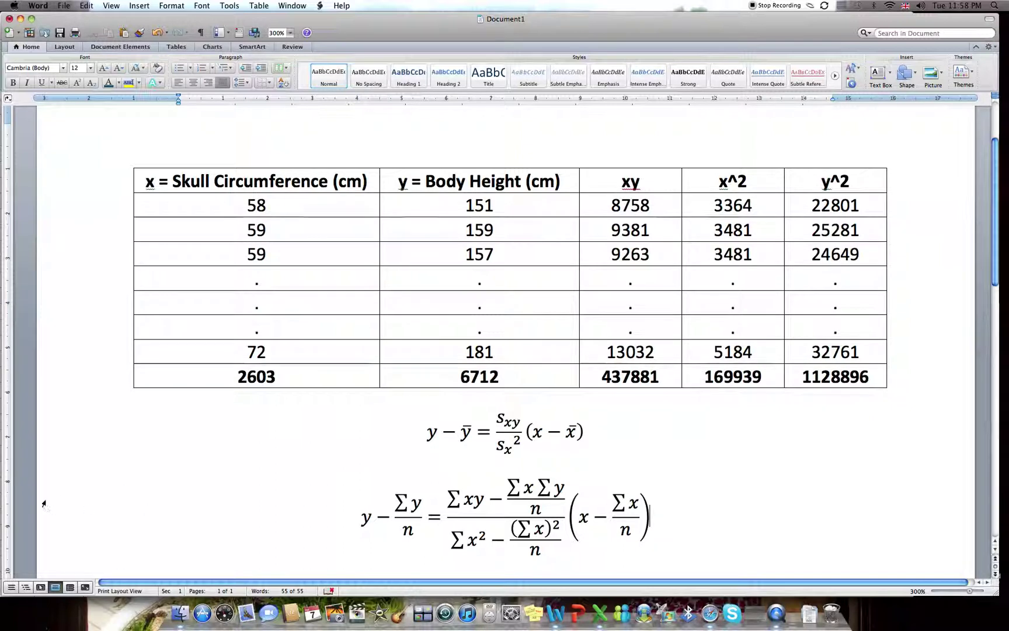
Step: Copy the expanded summation equation and paste a duplicate on a new line below
{"action": "key", "text": "shift+Left"}
{"action": "key", "text": "super+c"}
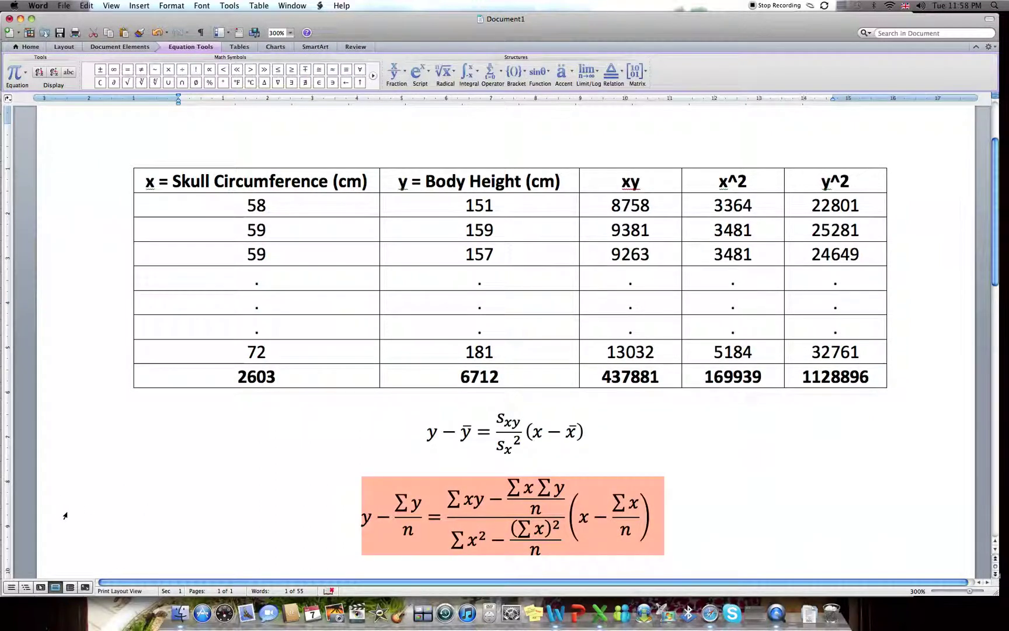
{"action": "key", "text": "Right"}
{"action": "key", "text": "Return"}
{"action": "key", "text": "super+v"}
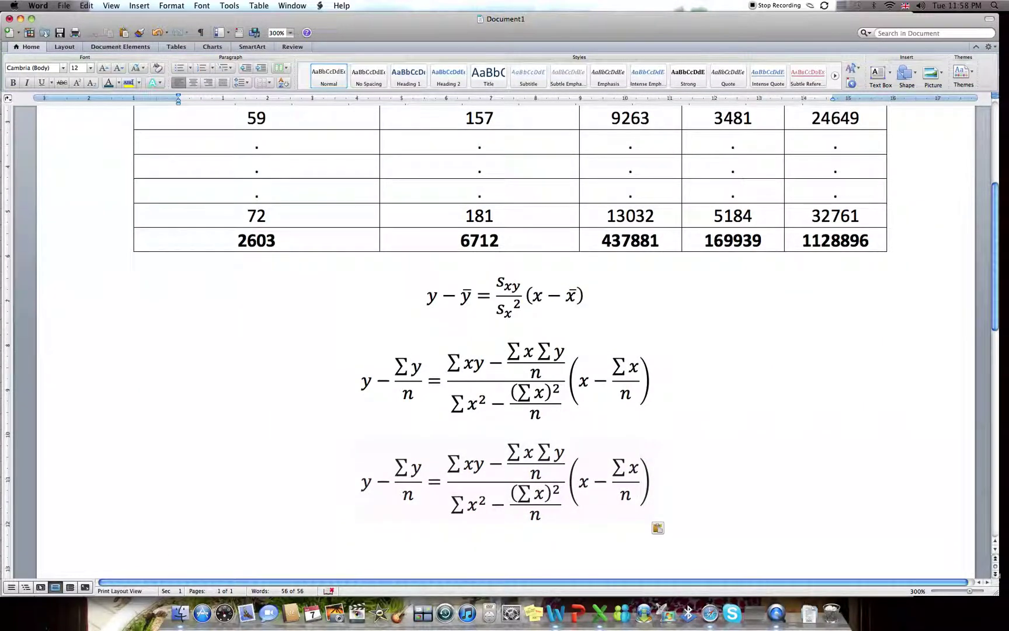
{"action": "left_click_drag", "start_coordinate": [422, 468], "coordinate": [390, 471]}
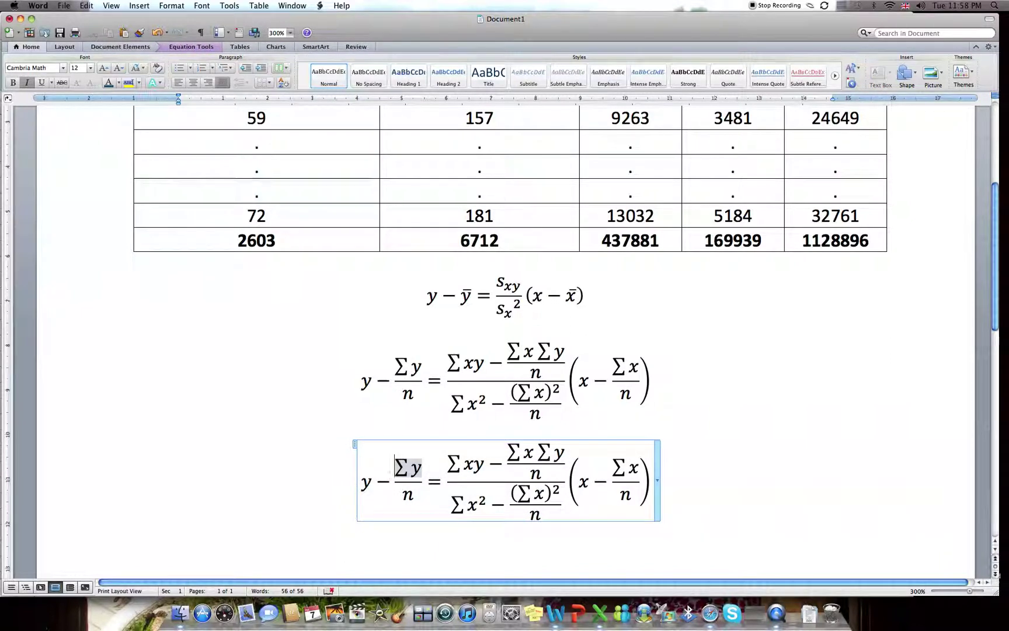
Step: Substitute 6712 for Σy and 40 for n on the copy's left-hand side
{"action": "double_click", "coordinate": [401, 469]}
{"action": "type", "text": "6712"}
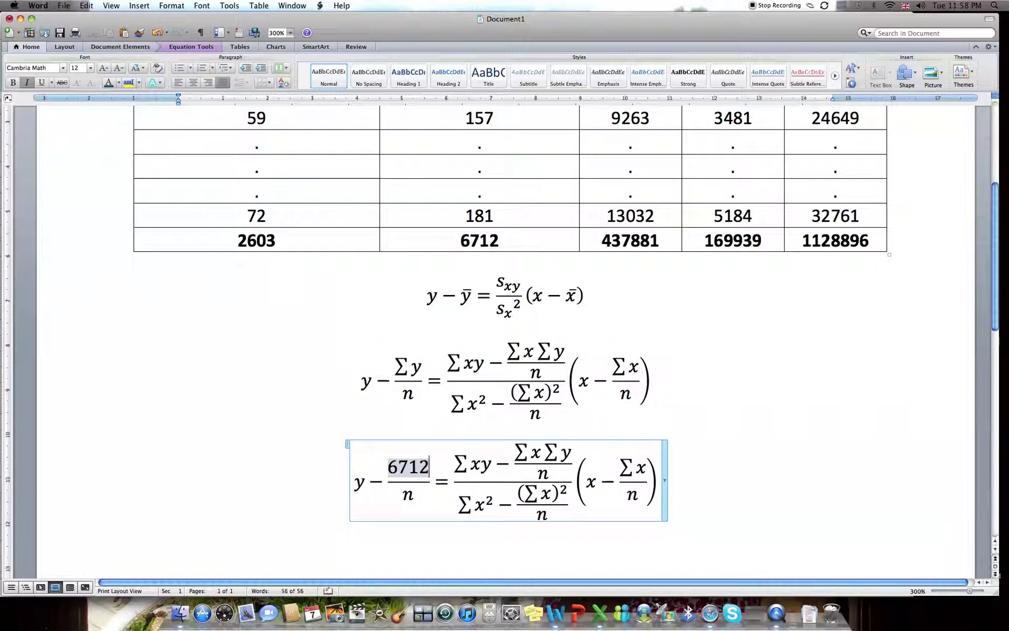
{"action": "left_click", "coordinate": [410, 494]}
{"action": "type", "text": "40"}
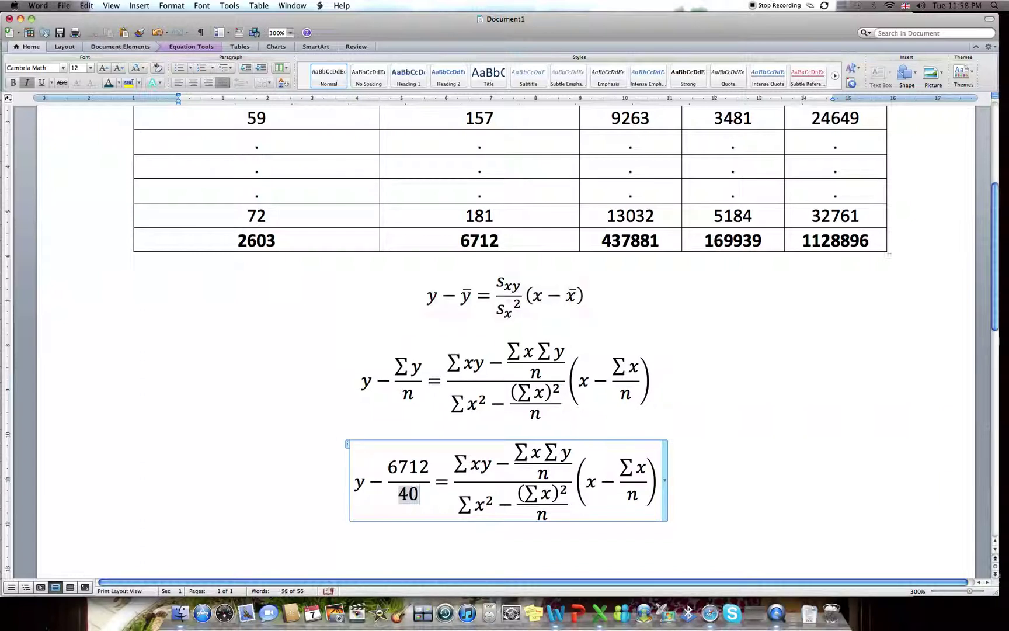
Step: Replace the Σxy term in the slope numerator with 437881
{"action": "left_click", "coordinate": [484, 464]}
{"action": "left_click", "coordinate": [495, 465]}
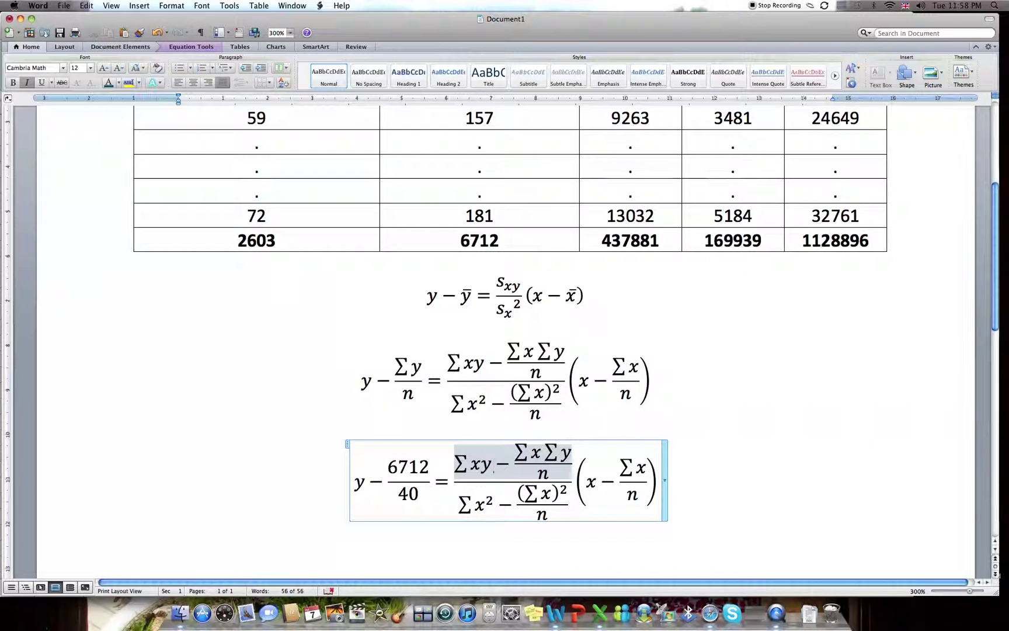
{"action": "key", "text": "shift+Left"}
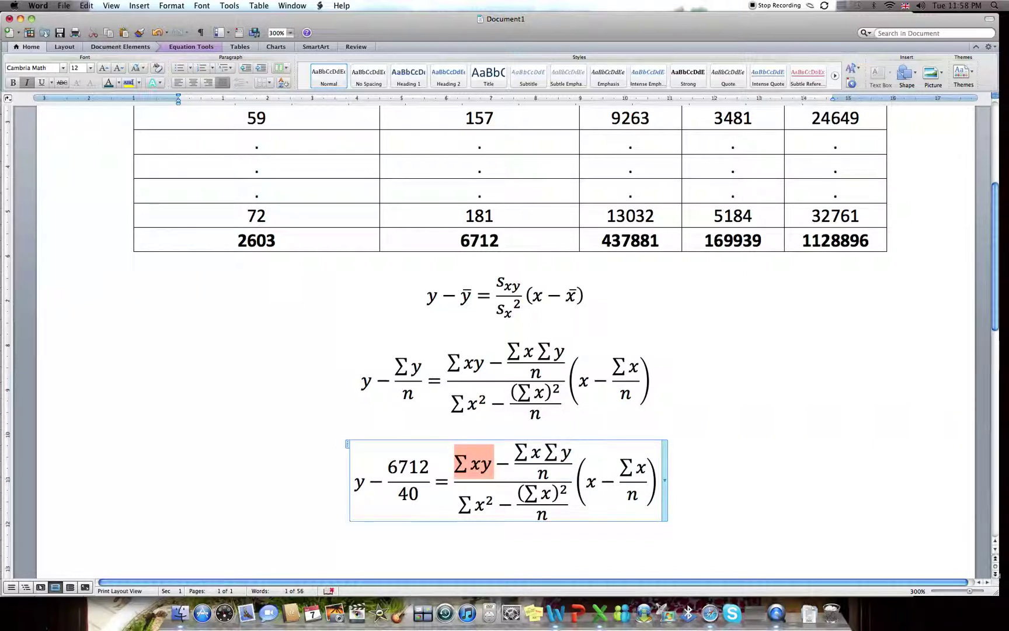
{"action": "type", "text": "437881"}
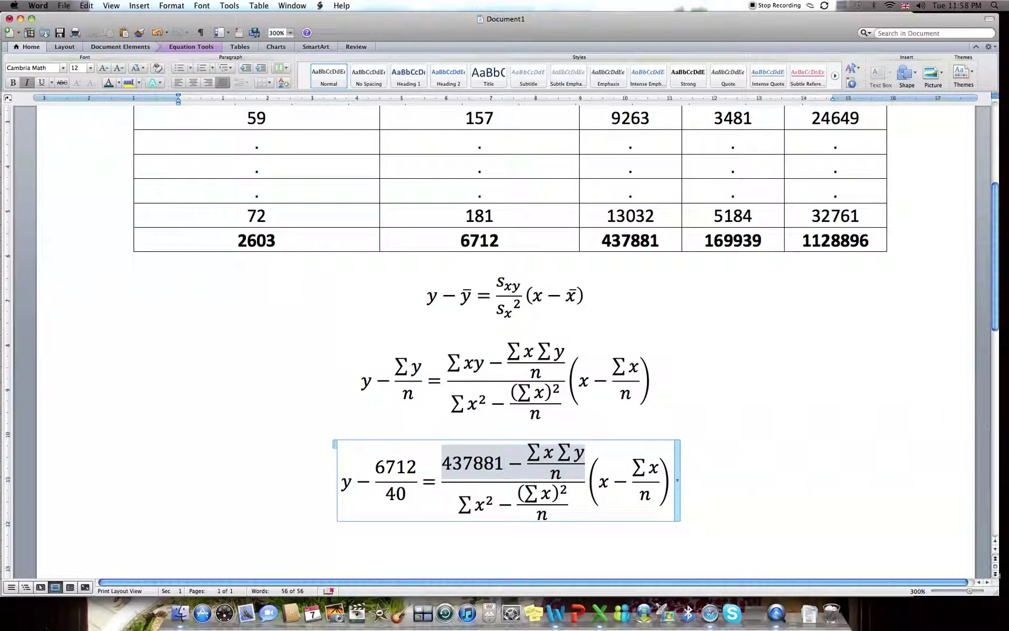
Step: Change the ΣxΣy/n term in the slope numerator to 2603×6712 over 40
{"action": "left_click", "coordinate": [555, 453]}
{"action": "key", "text": "shift+Left"}
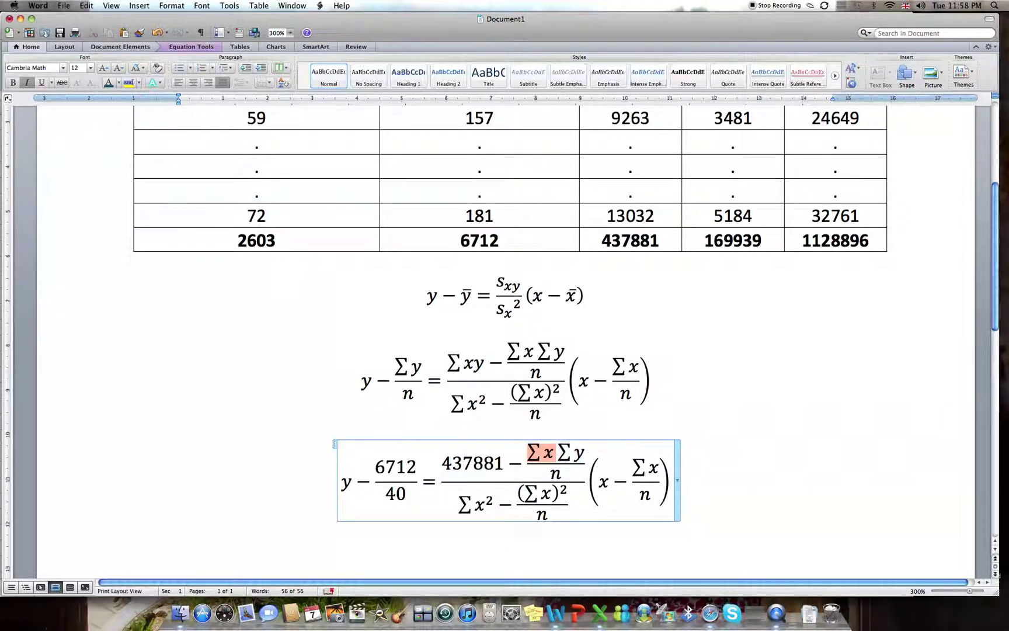
{"action": "key", "text": "BackSpace"}
{"action": "type", "text": "260"}
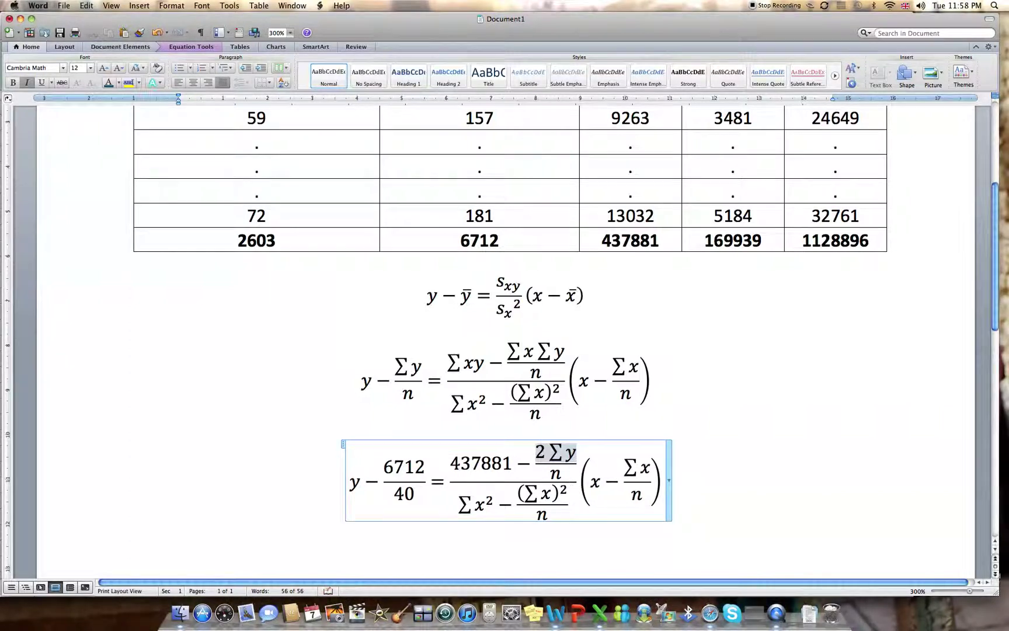
{"action": "type", "text": "3"}
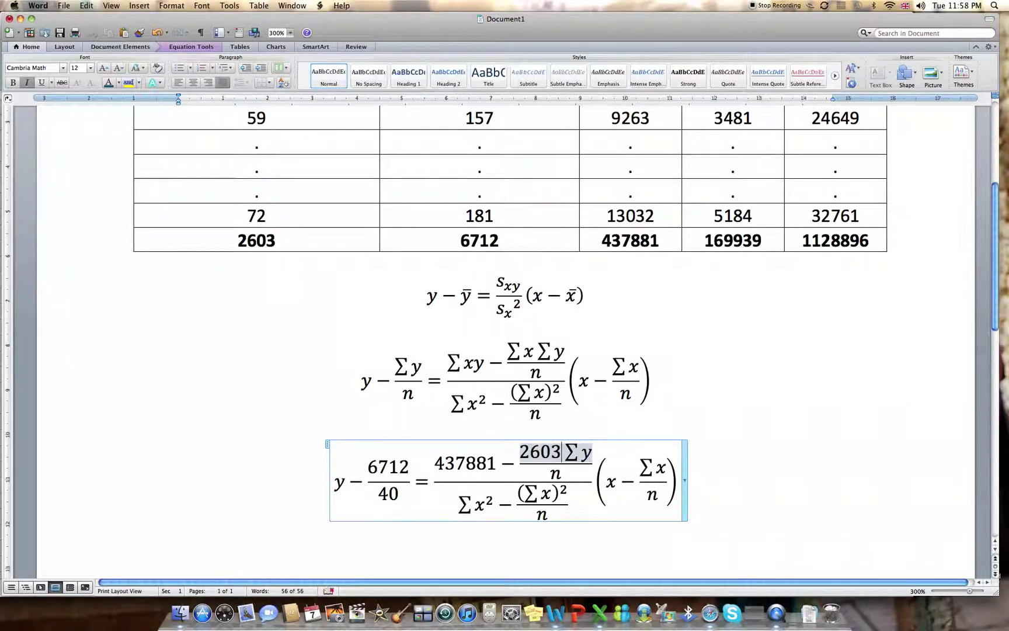
{"action": "left_click", "coordinate": [191, 47]}
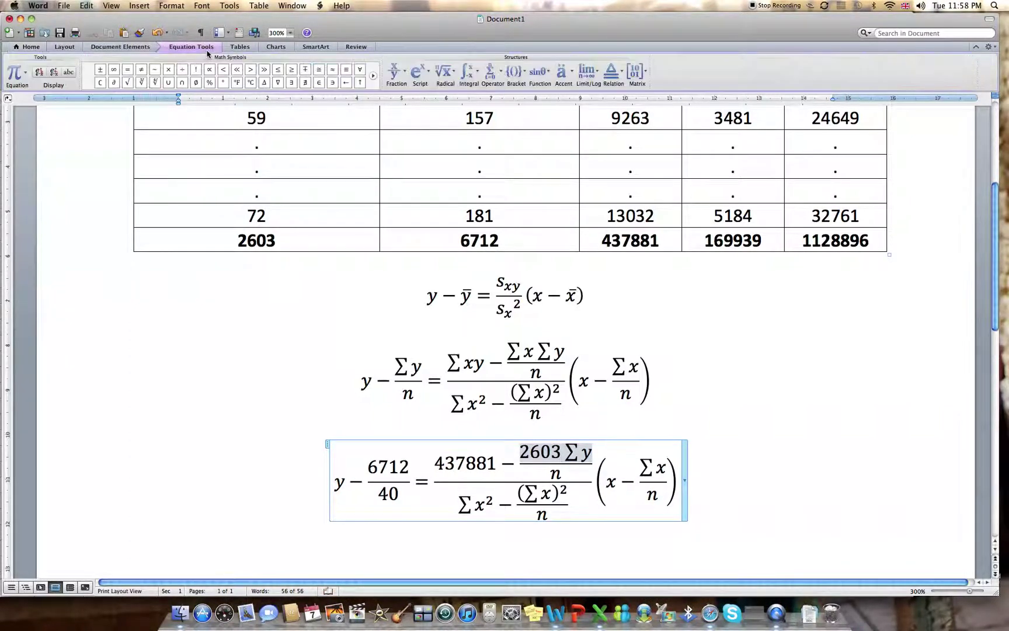
{"action": "left_click", "coordinate": [169, 70]}
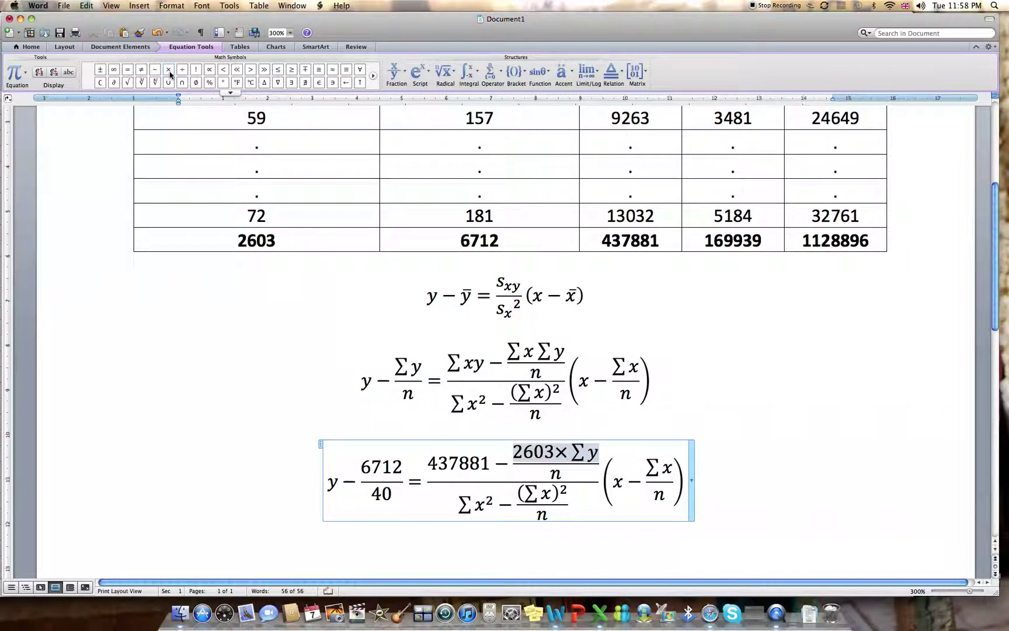
{"action": "type", "text": "6712"}
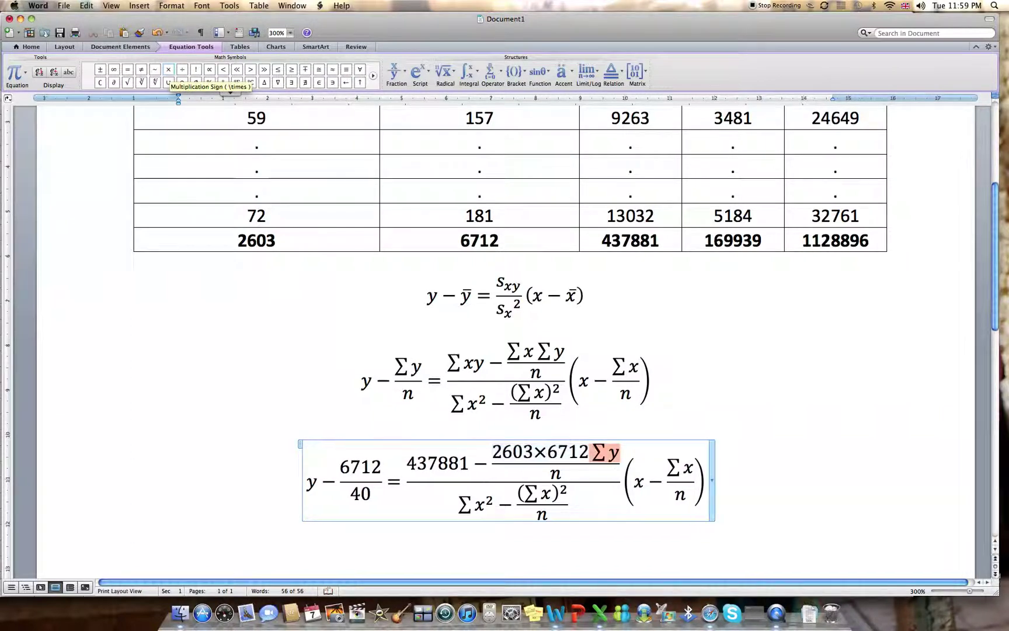
{"action": "key", "text": "BackSpace"}
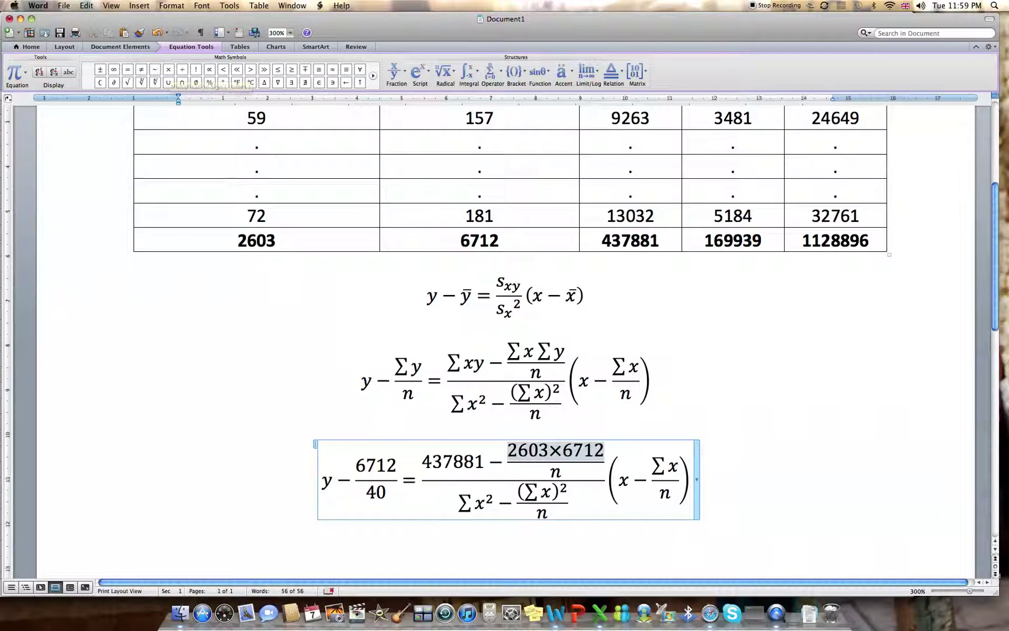
{"action": "left_click", "coordinate": [561, 472]}
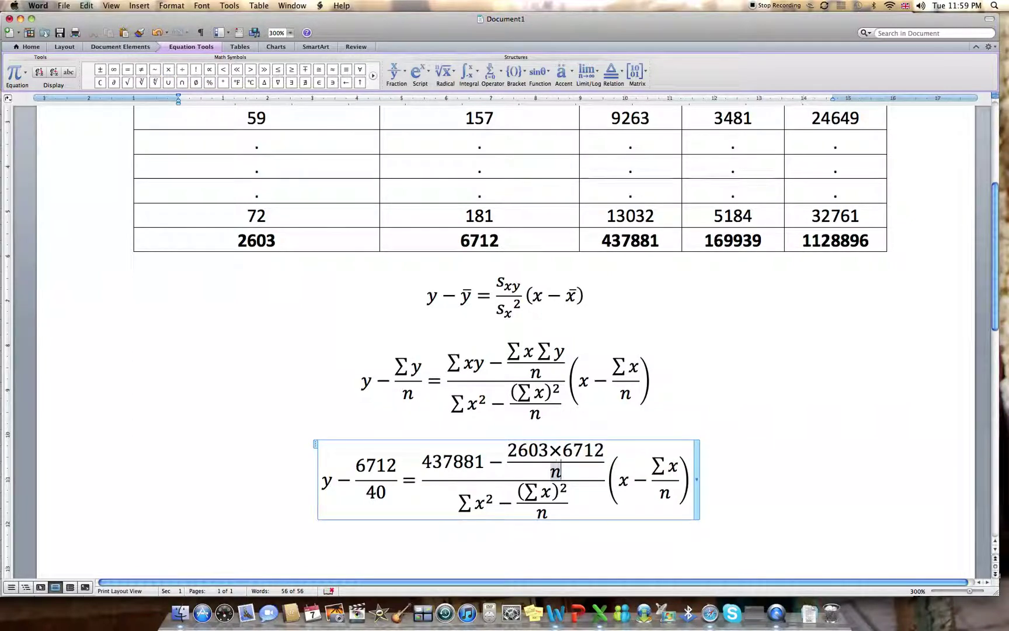
{"action": "key", "text": "BackSpace"}
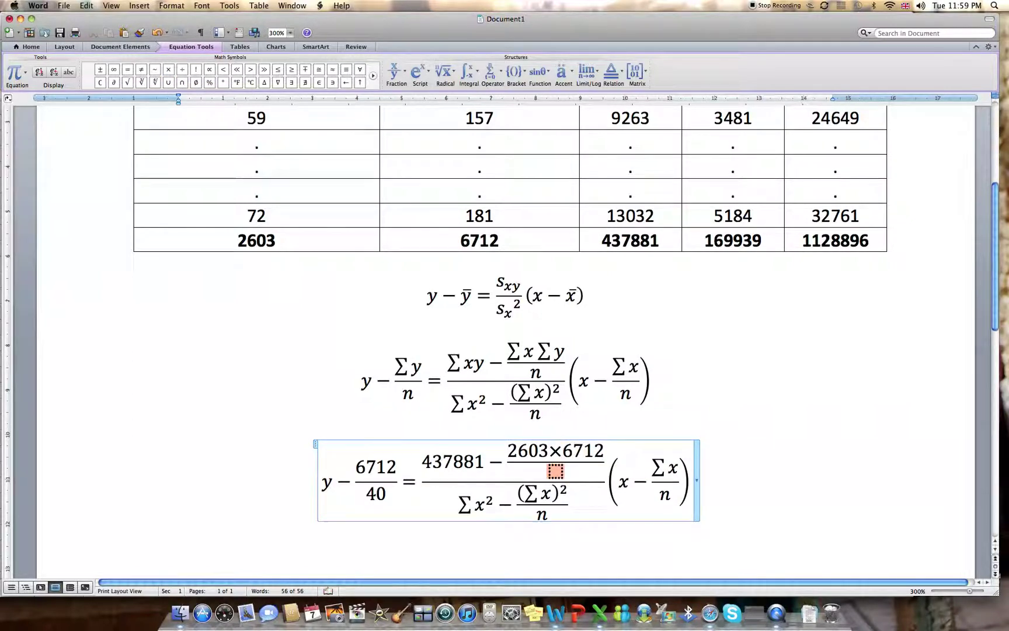
{"action": "type", "text": "40"}
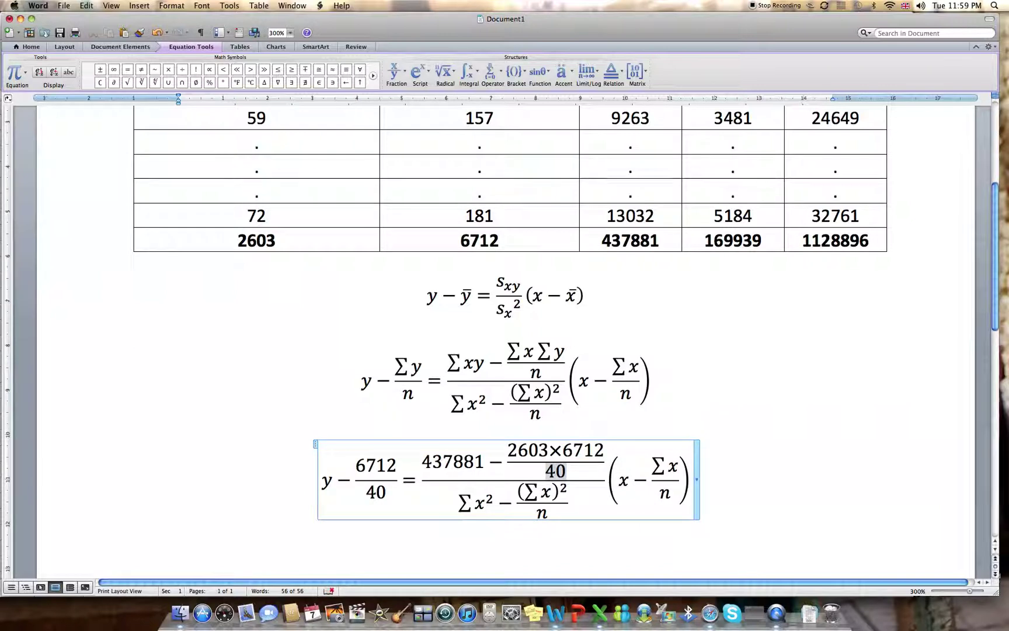
{"action": "left_click", "coordinate": [669, 466]}
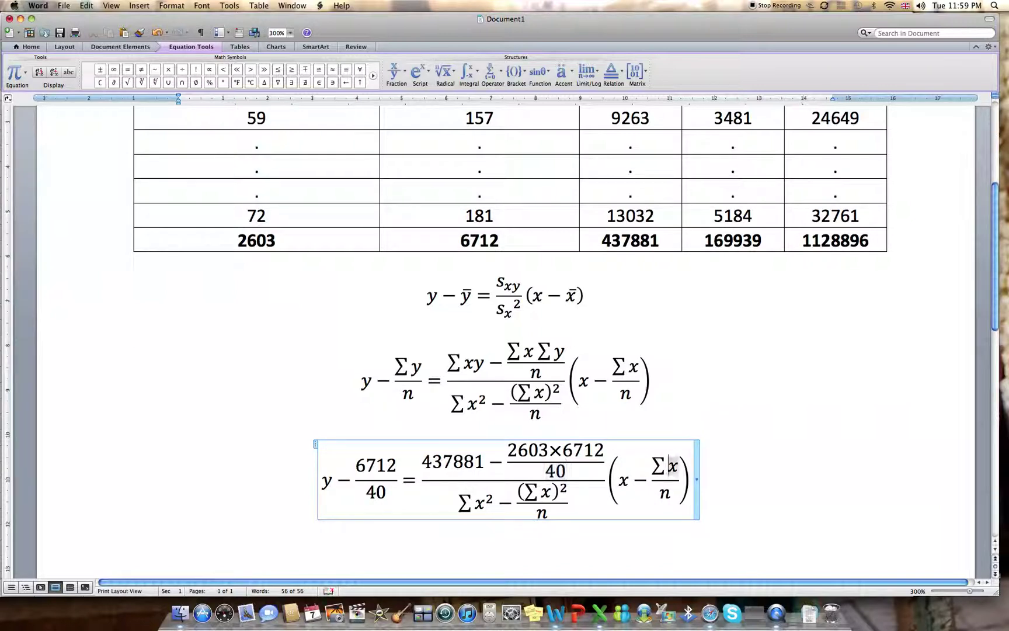
Step: Change Σx/n in the final (x − Σx/n) factor to 2603/40
{"action": "double_click", "coordinate": [669, 466]}
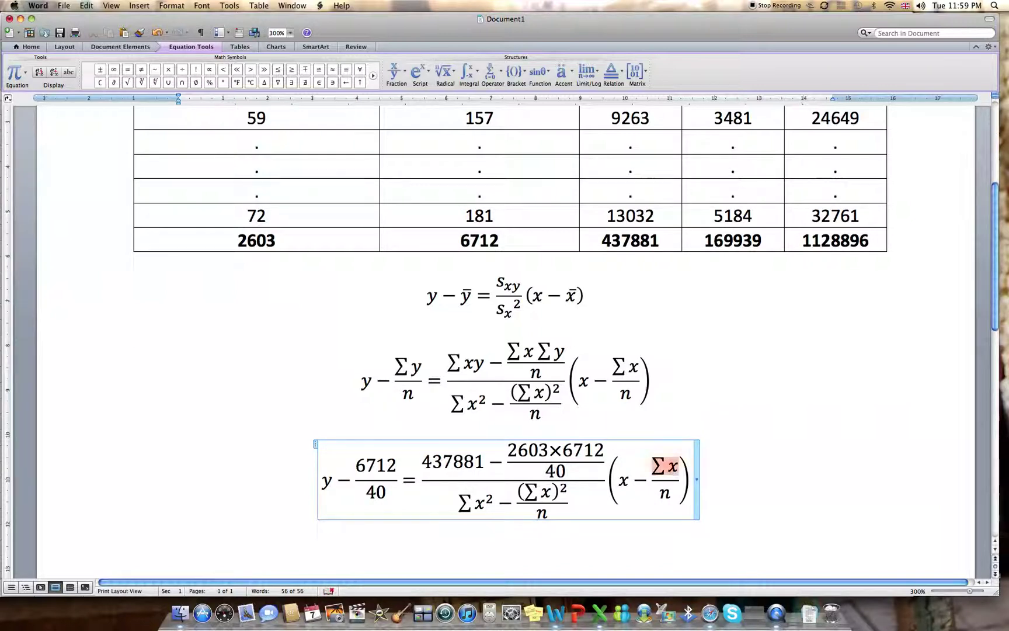
{"action": "type", "text": "2603"}
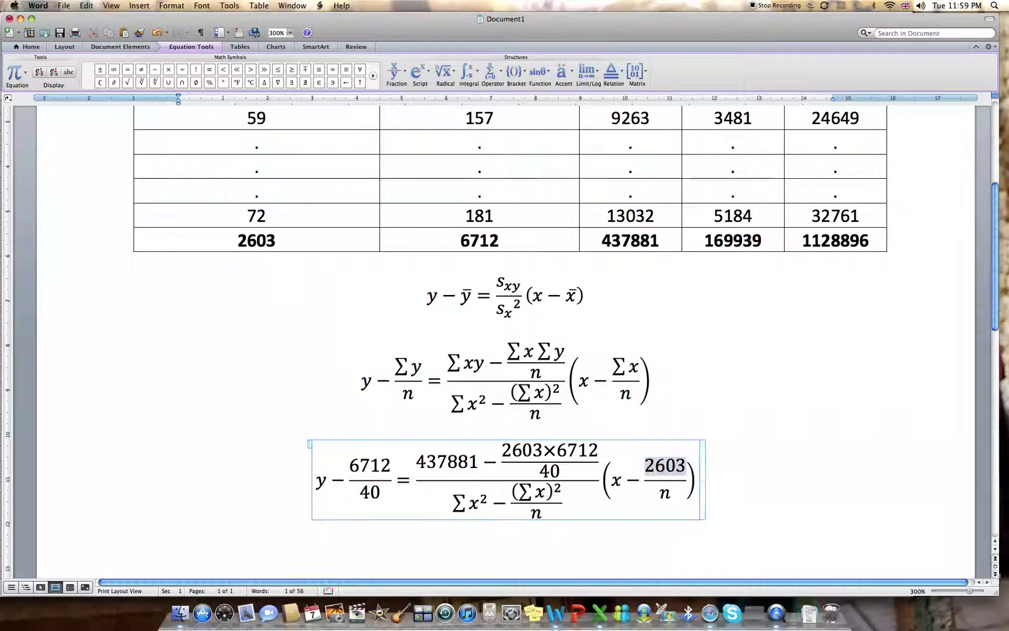
{"action": "left_click", "coordinate": [670, 493]}
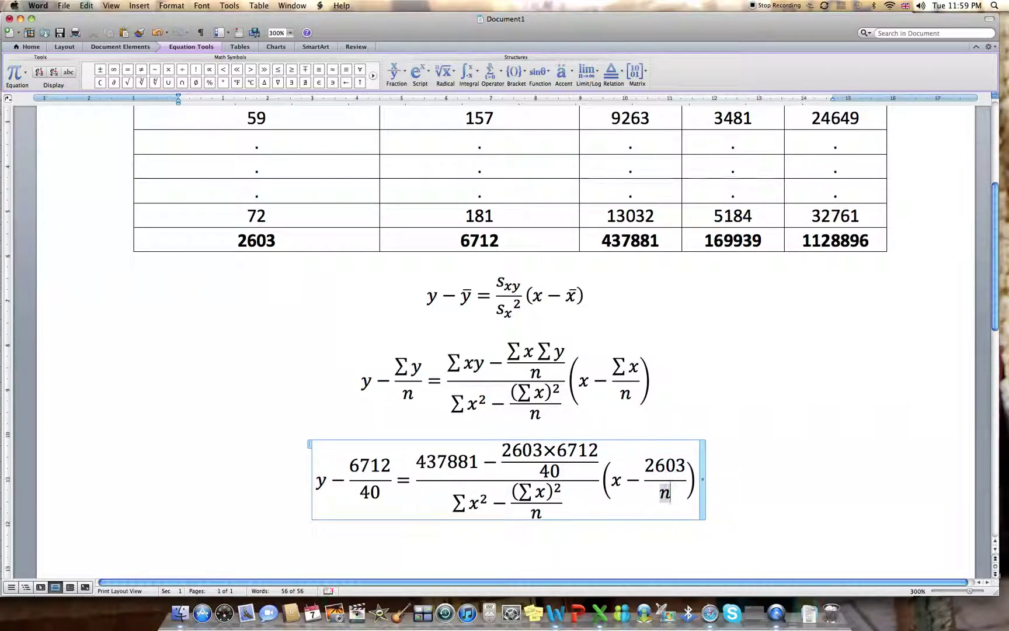
{"action": "key", "text": "BackSpace"}
{"action": "type", "text": "40"}
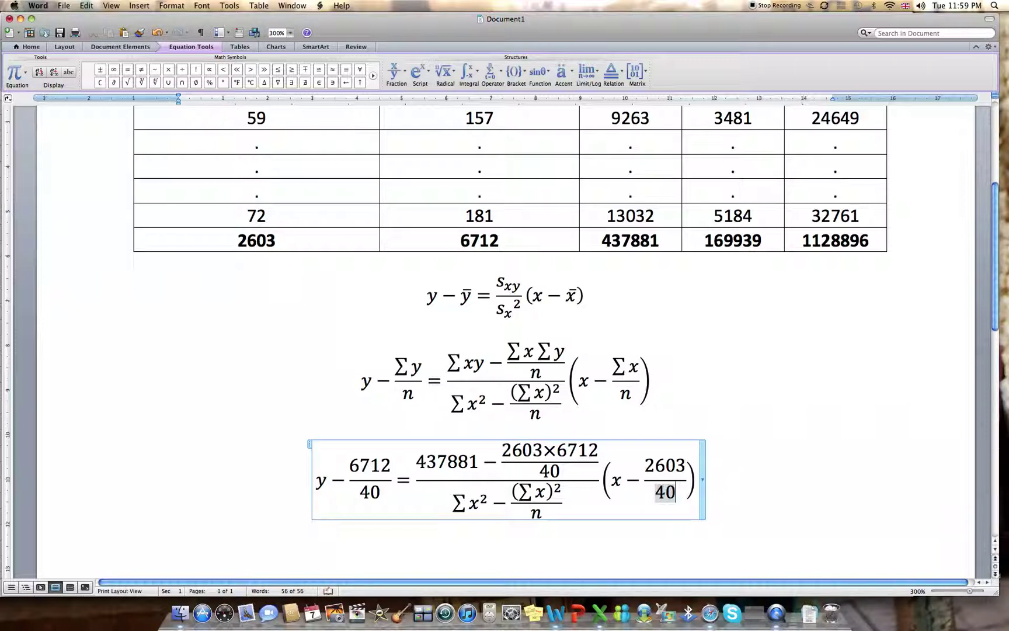
Step: Turn the slope denominator into 169939 − (2603)²/40
{"action": "left_click", "coordinate": [540, 513]}
{"action": "left_click_drag", "start_coordinate": [542, 513], "coordinate": [522, 494]}
{"action": "left_click", "coordinate": [541, 503]}
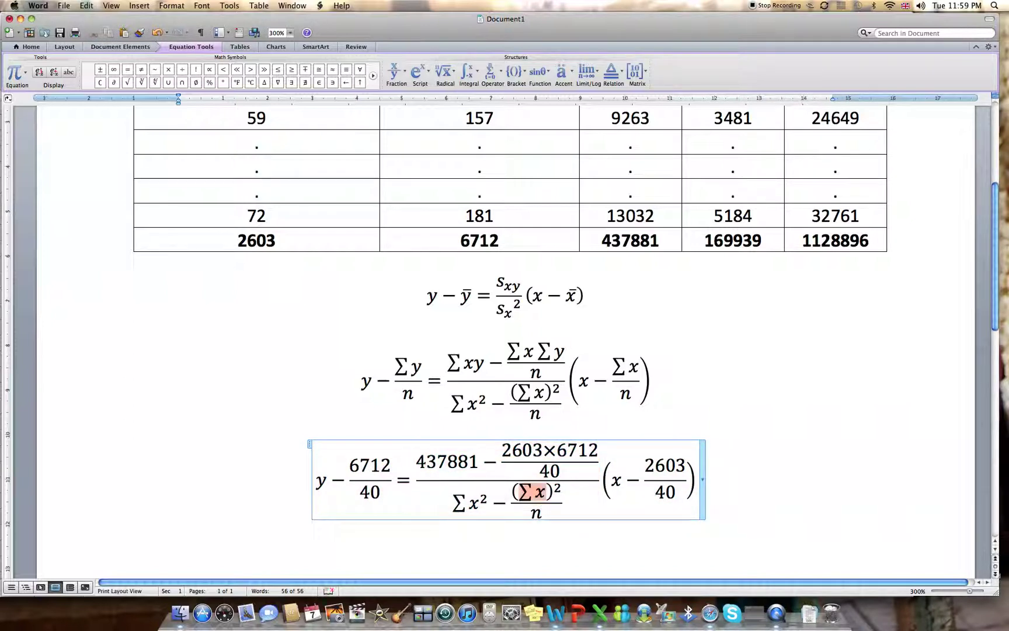
{"action": "type", "text": "2603"}
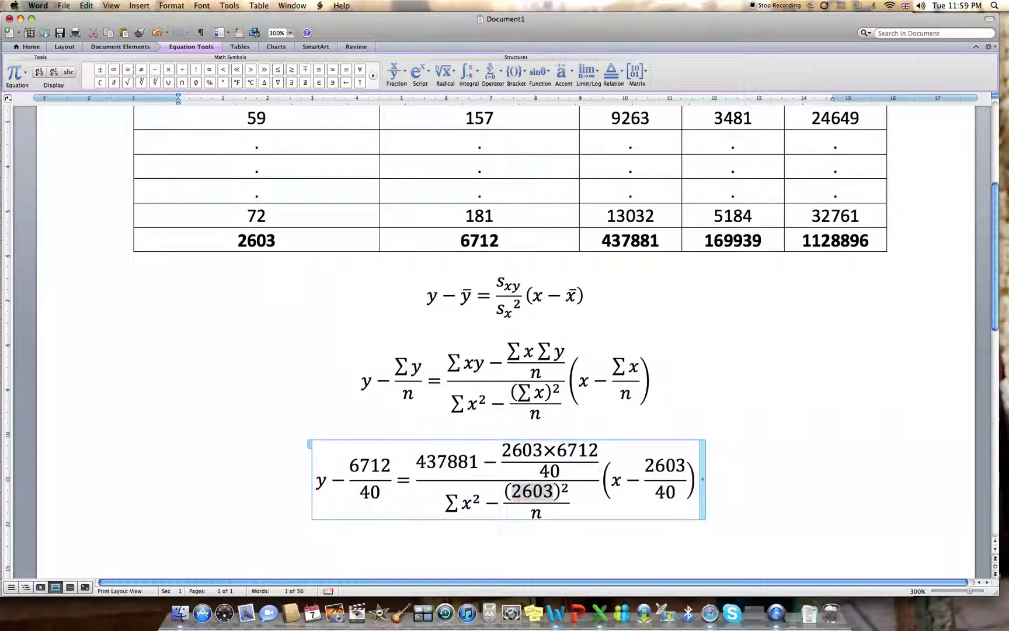
{"action": "left_click", "coordinate": [542, 512]}
{"action": "key", "text": "BackSpace"}
{"action": "type", "text": "40"}
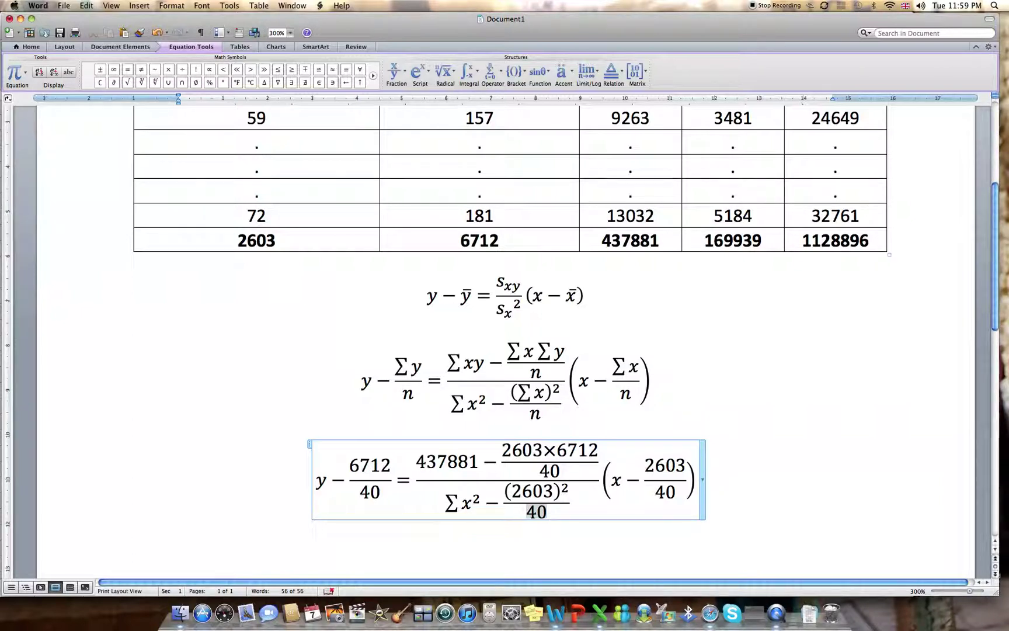
{"action": "left_click", "coordinate": [479, 500]}
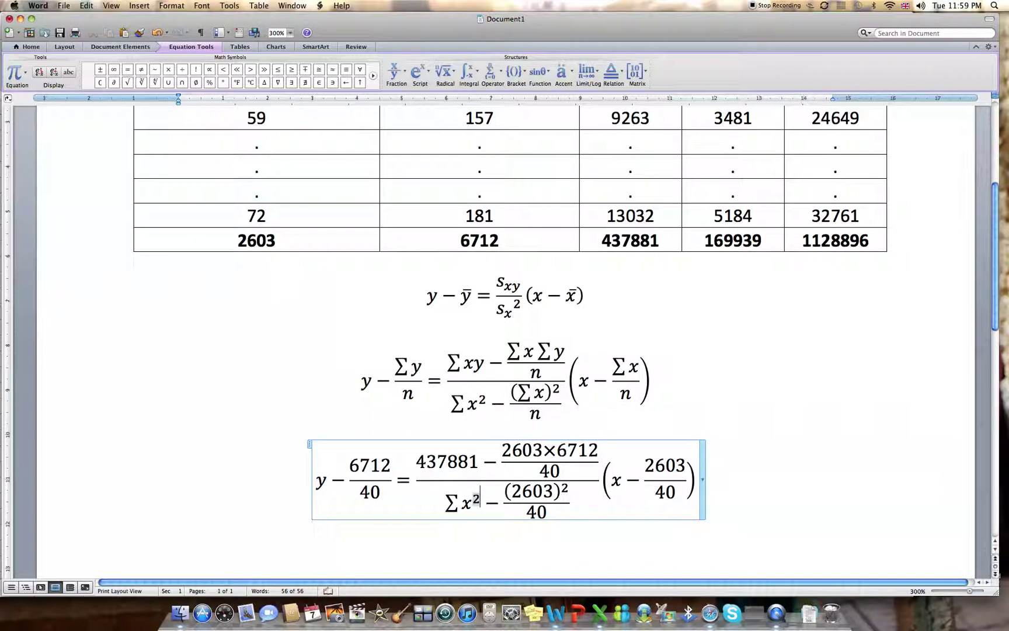
{"action": "key", "text": "BackSpace"}
{"action": "key", "text": "BackSpace"}
{"action": "key", "text": "BackSpace"}
{"action": "key", "text": "BackSpace"}
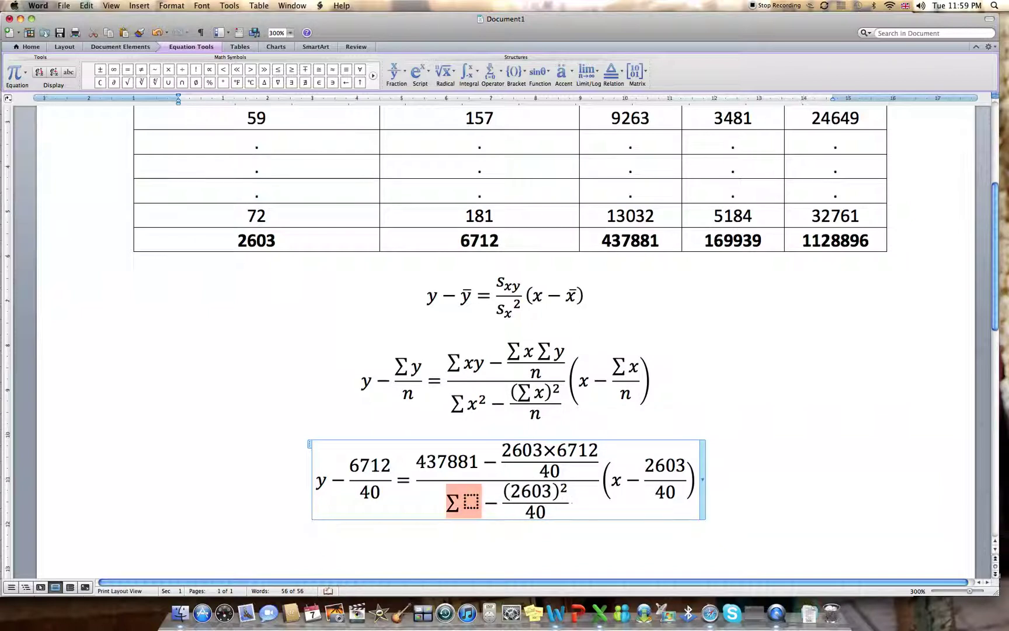
{"action": "type", "text": "169939"}
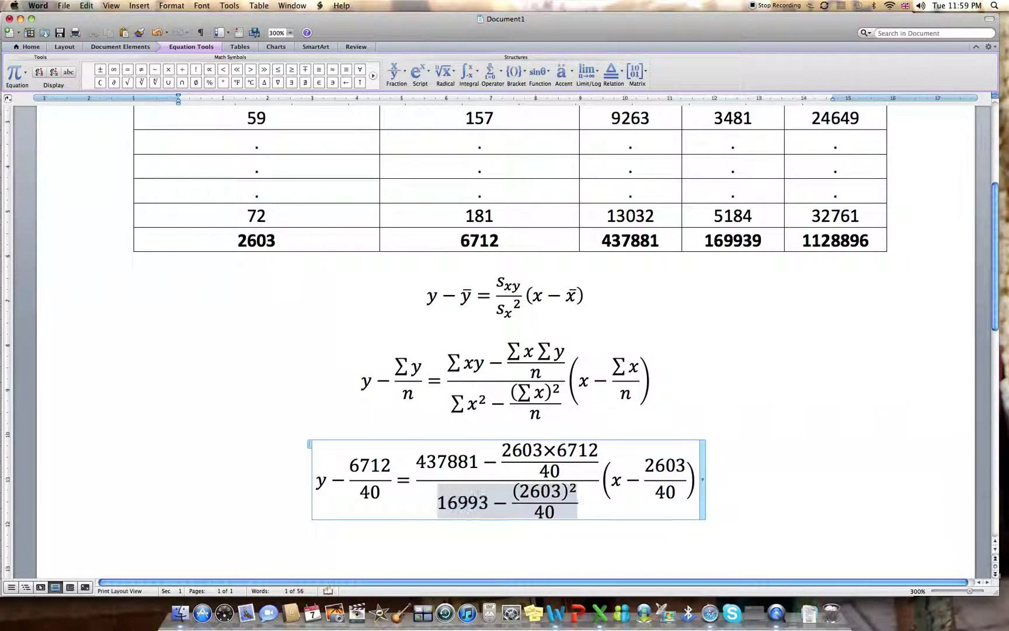
{"action": "left_click", "coordinate": [696, 480]}
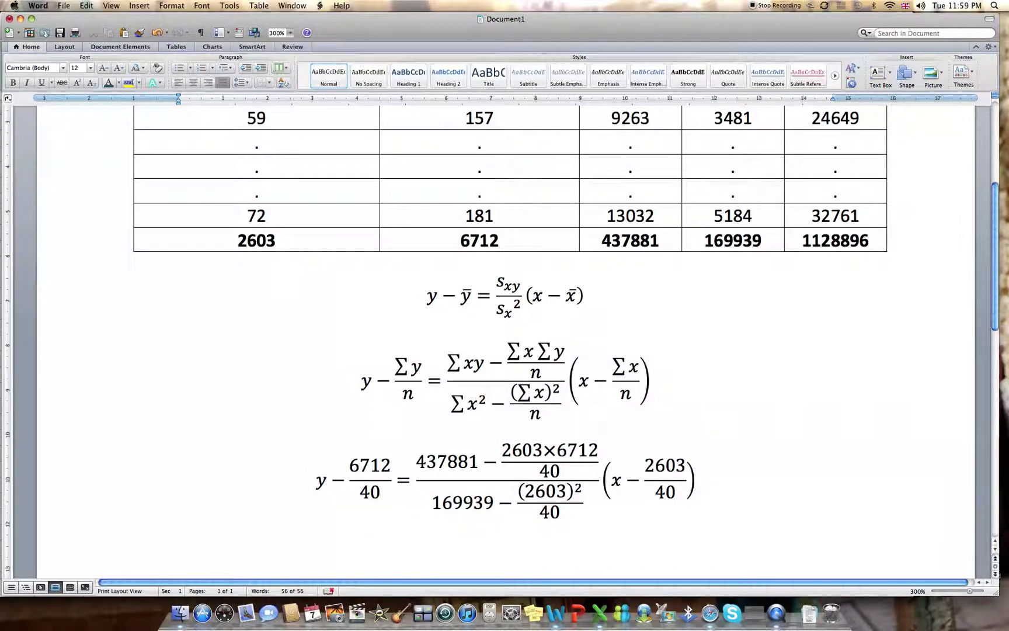